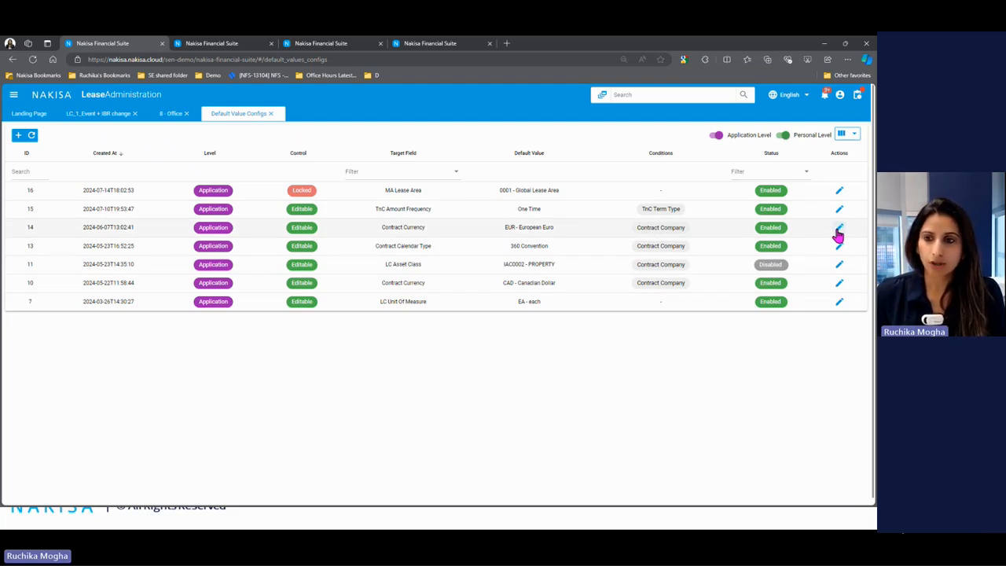
Step: Review the company condition and default currency of the EUR contract currency configuration, leaving it unchanged
left_click(839, 231)
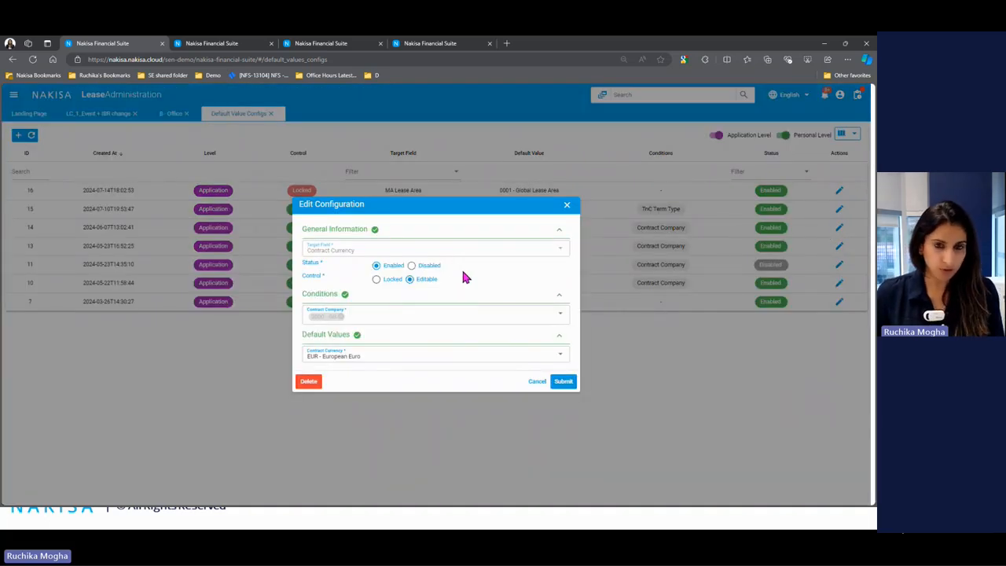
key("ctrl+plus")
key("ctrl+plus")
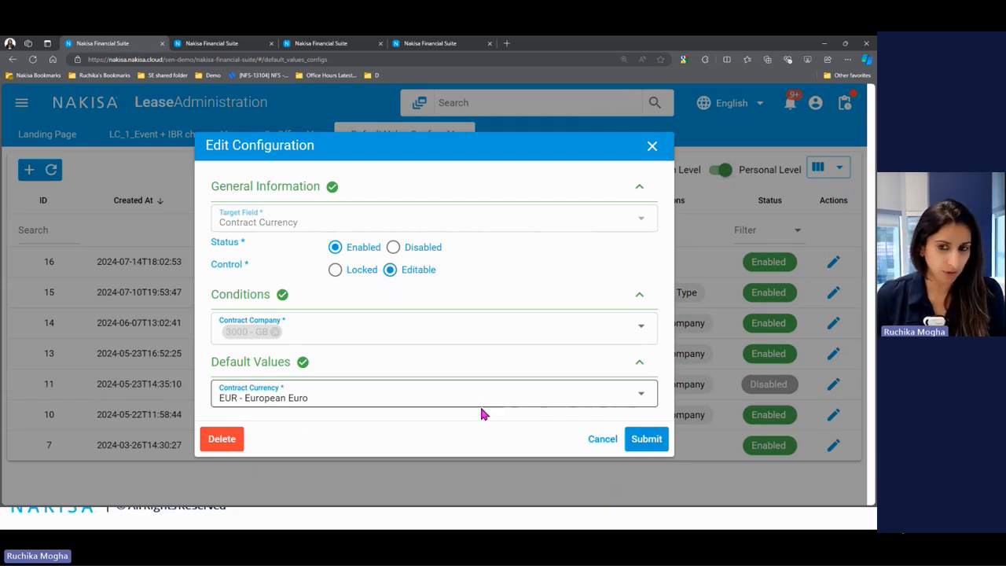
left_click(599, 440)
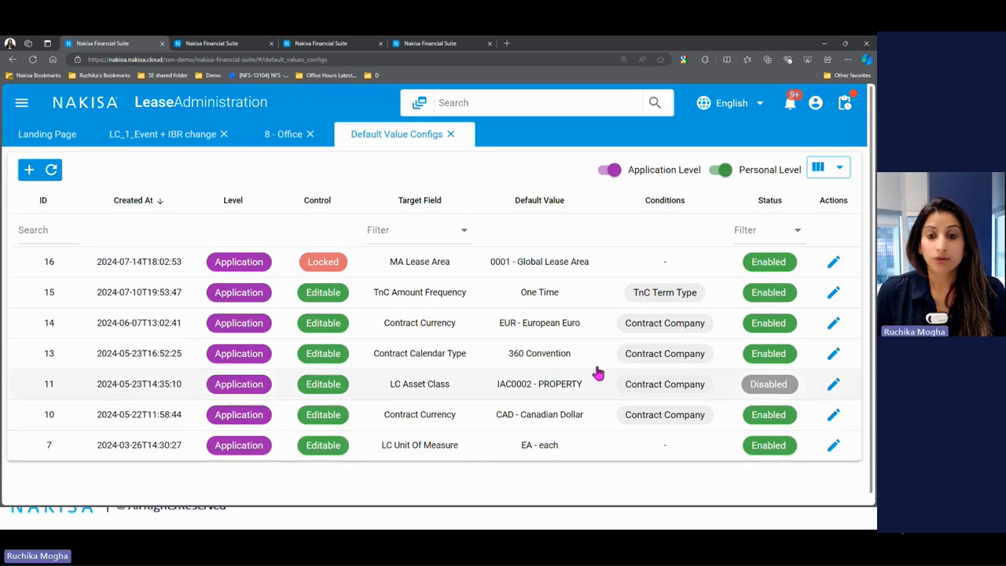
Step: Review the company condition and default currency of the CAD contract currency configuration, leaving it unchanged
mouse_move(683, 329)
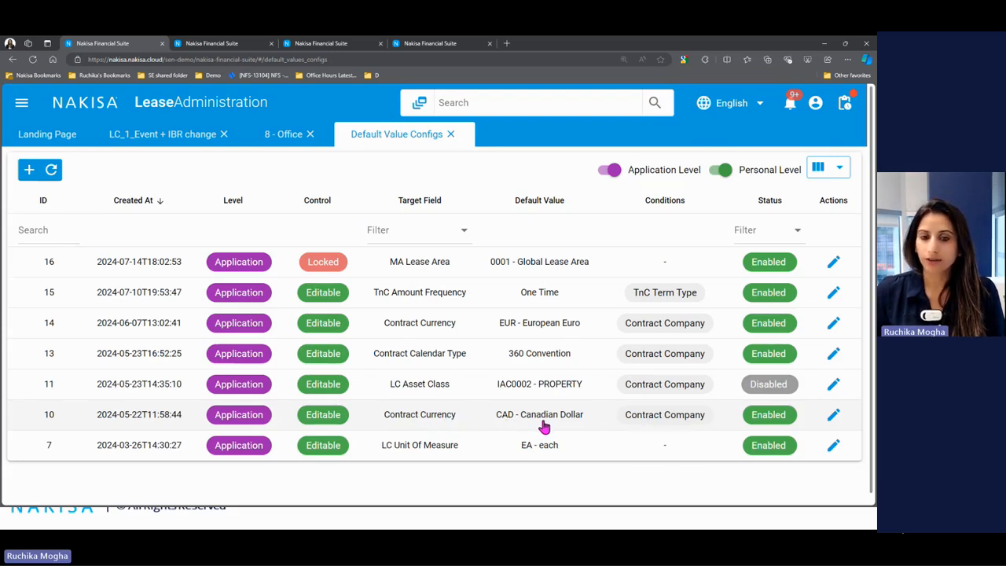
left_click(834, 415)
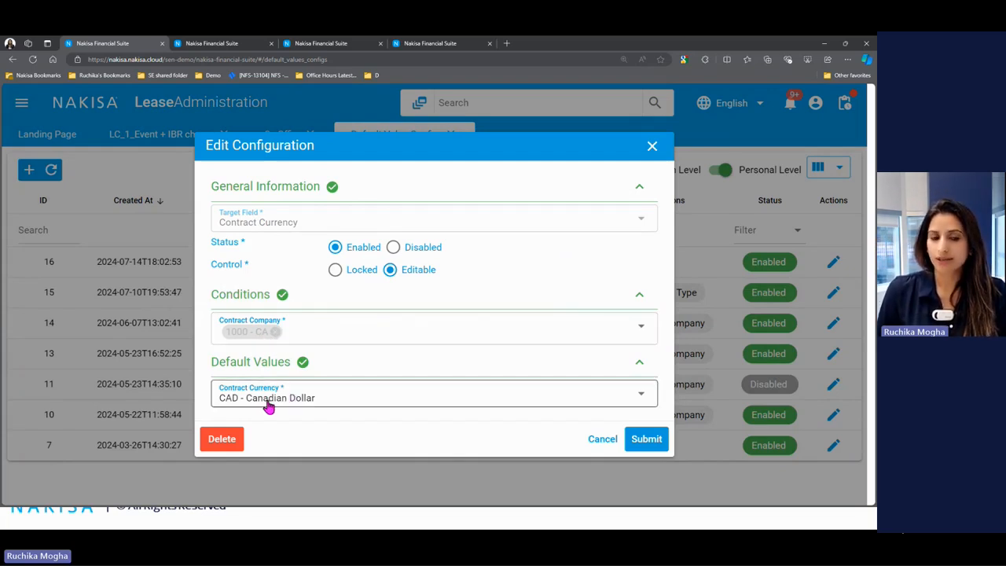
left_click(601, 443)
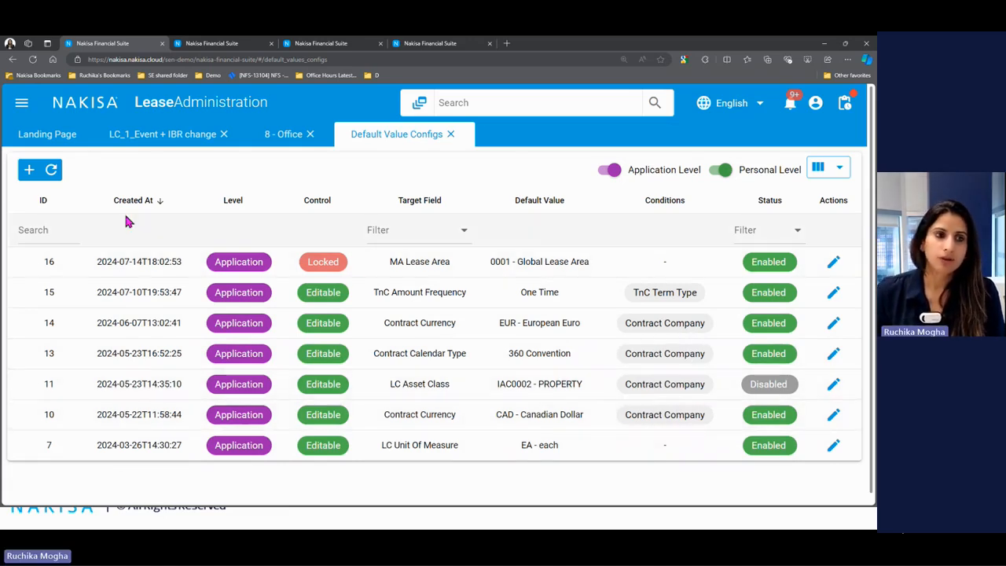
Step: Start a new default value configuration with Lease Type Determination as its target field
left_click(27, 170)
left_click(250, 279)
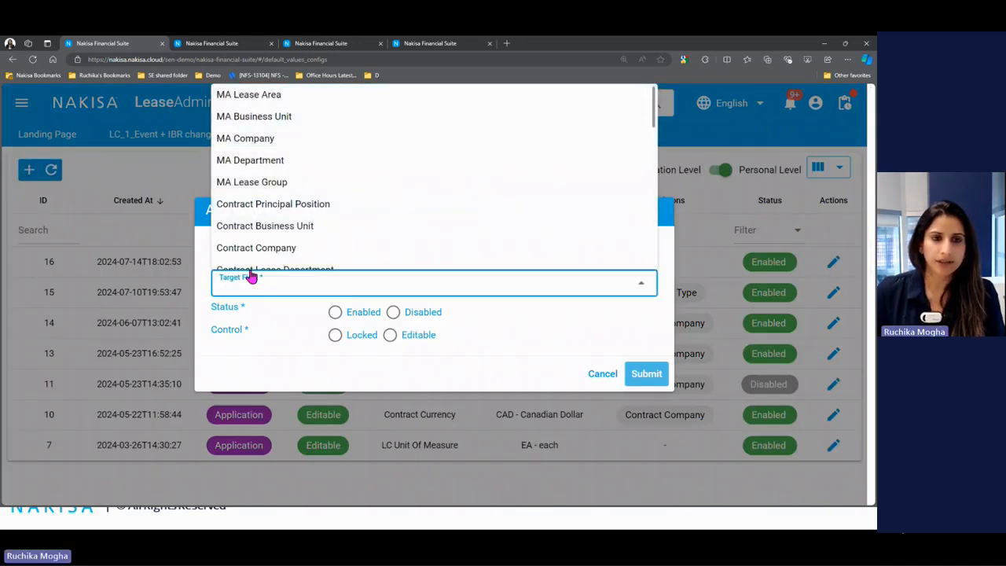
scroll(337, 206, "down", 1)
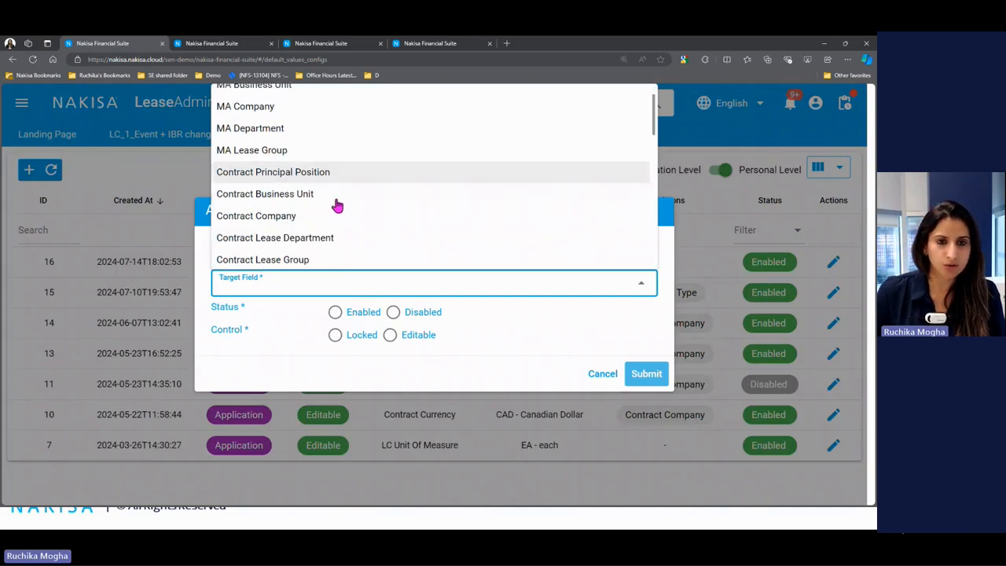
scroll(337, 206, "down", 1)
scroll(339, 207, "down", 2)
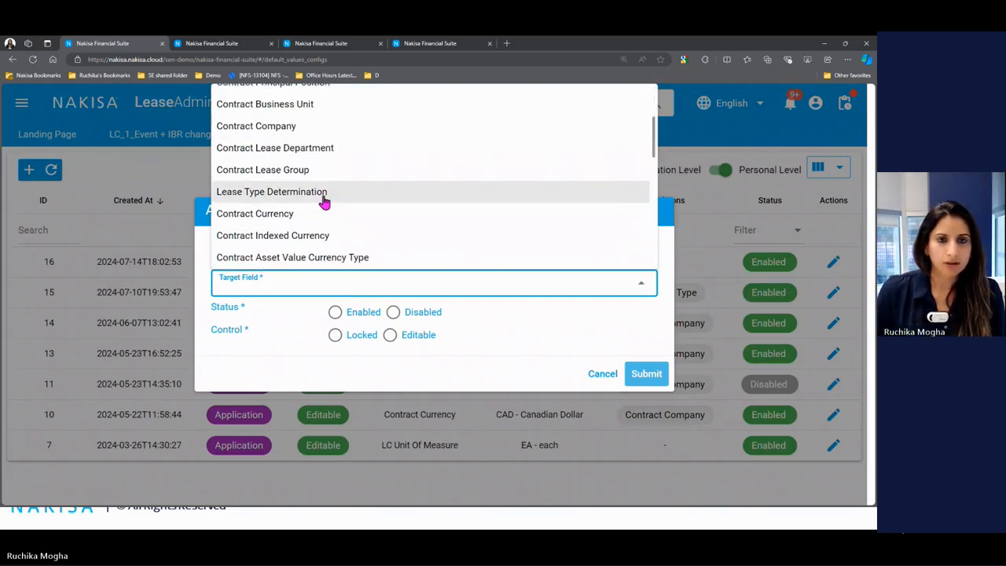
left_click(322, 196)
Step: Set the new configuration to Enabled and Editable with the default value Lease contract (fix&variable), and submit it
left_click(349, 283)
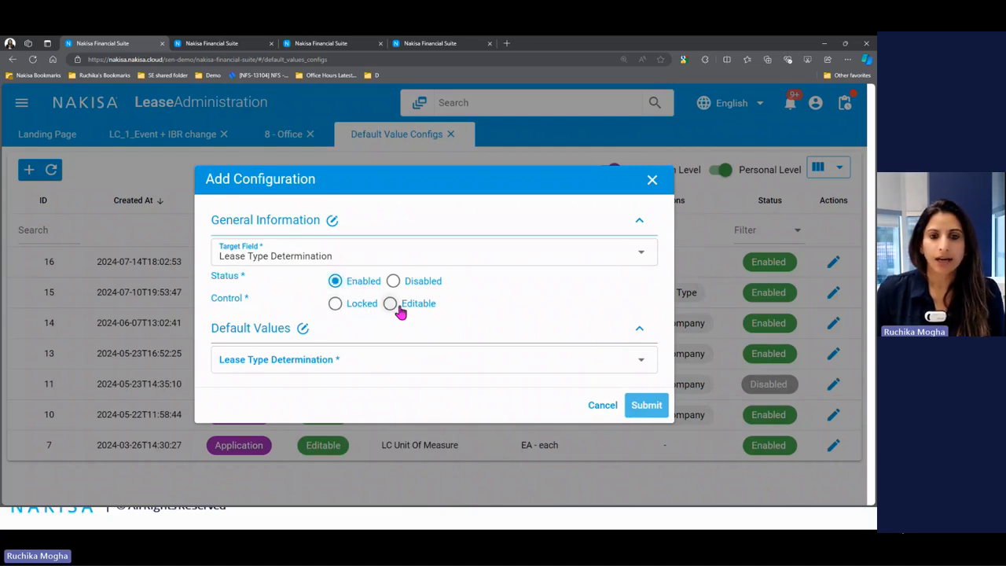
left_click(398, 310)
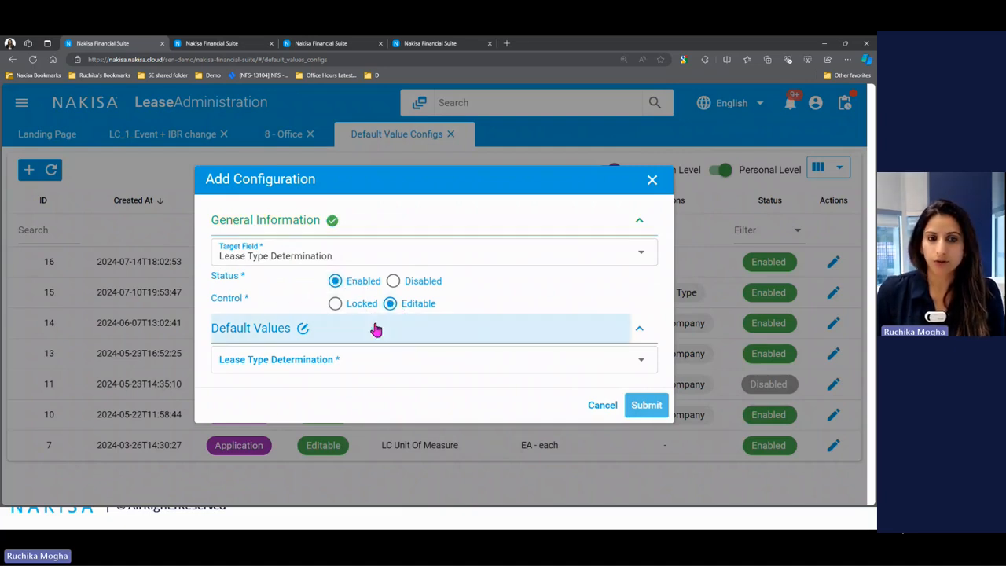
left_click(351, 368)
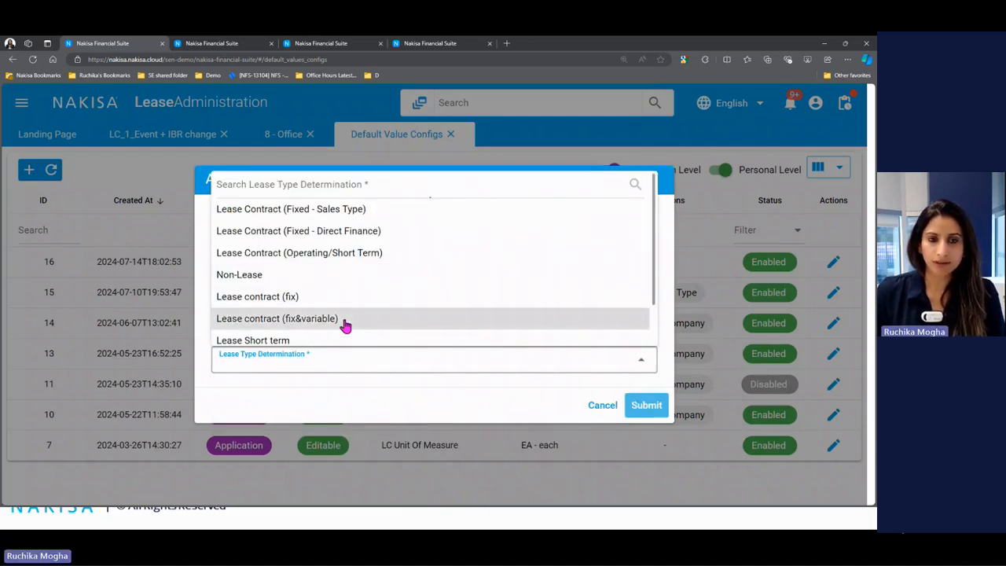
left_click(344, 321)
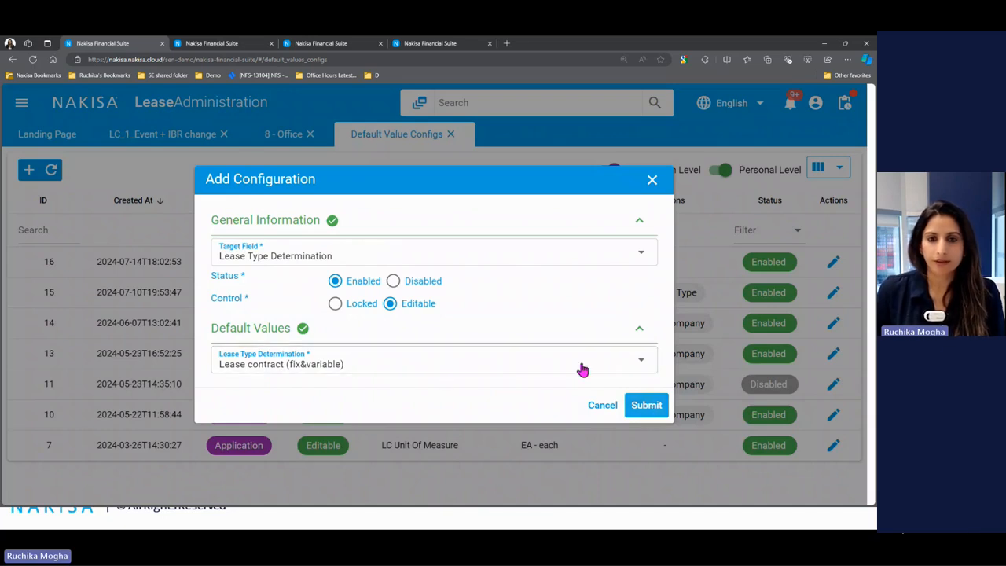
left_click(646, 406)
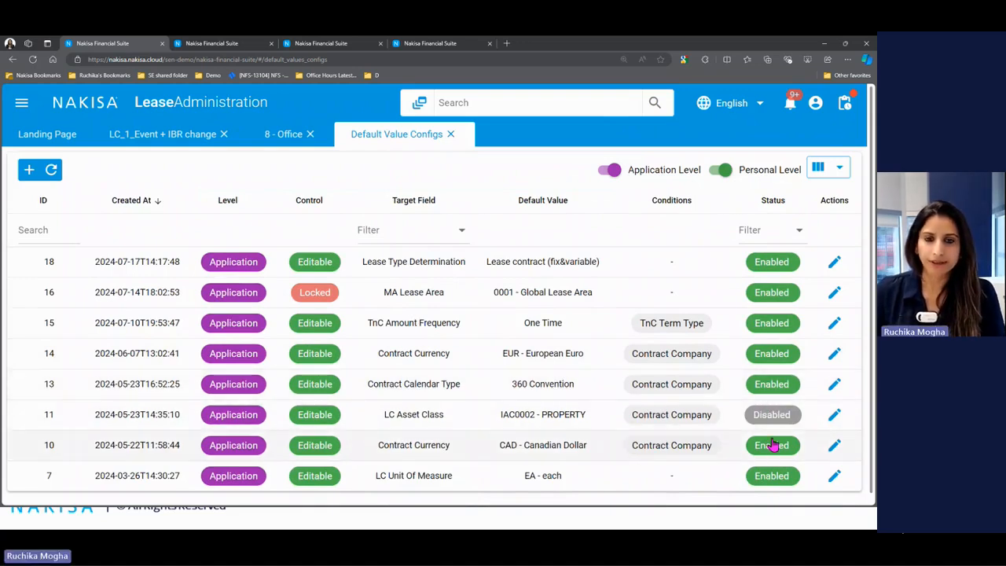
Step: Set the Lease Type Determination configuration's control to Locked, but delete the configuration instead of submitting the edit
left_click(835, 264)
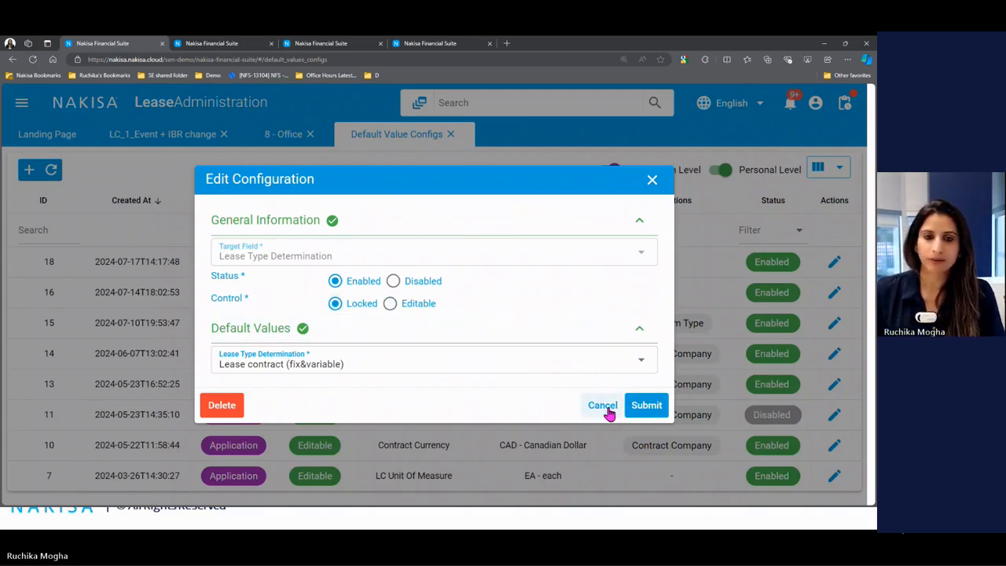
left_click(224, 410)
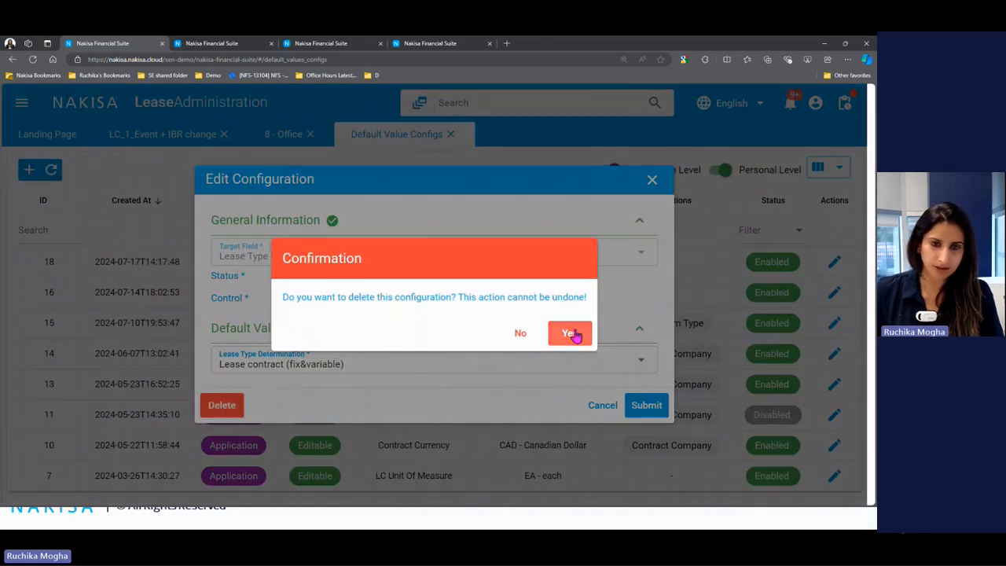
left_click(573, 334)
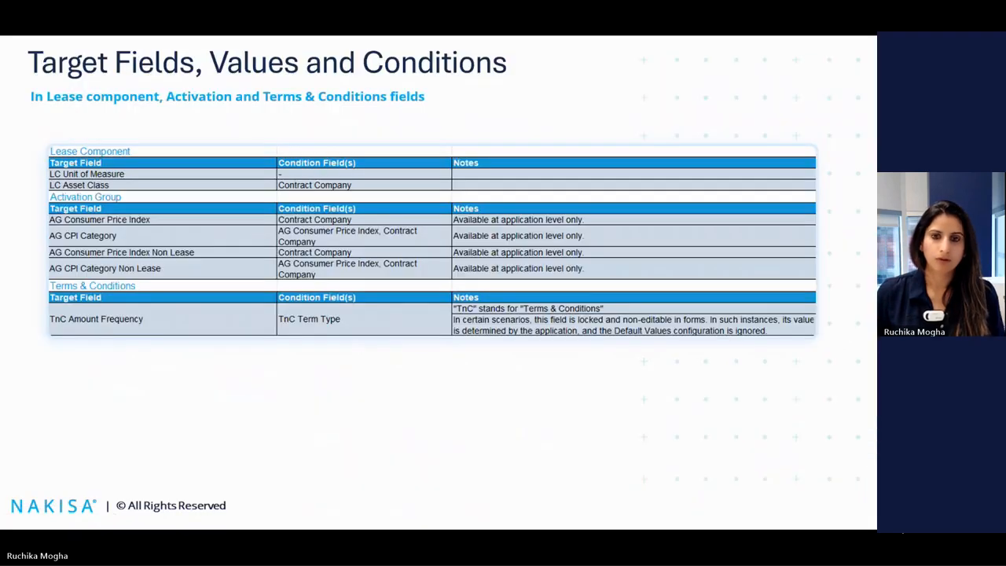
left_click(171, 338)
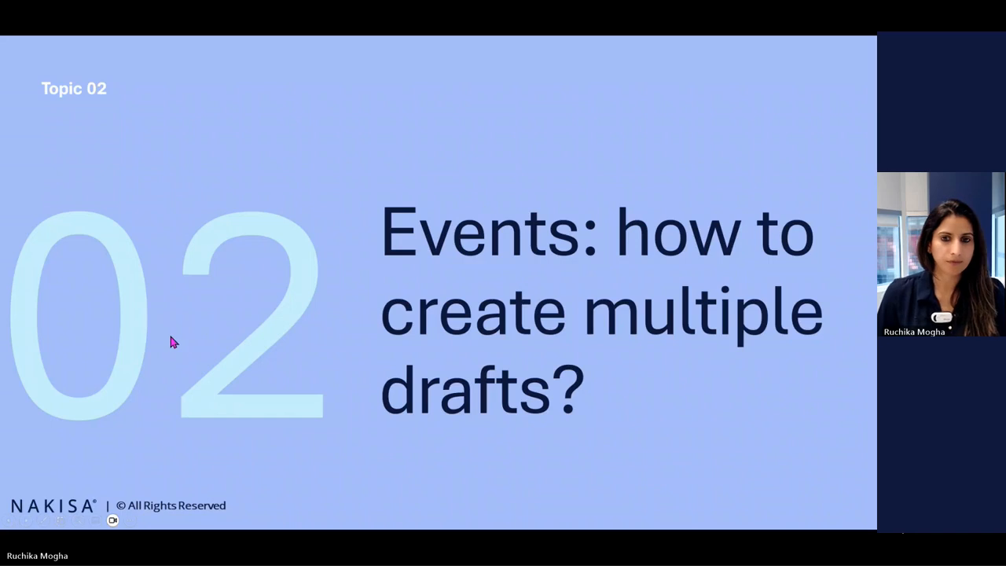
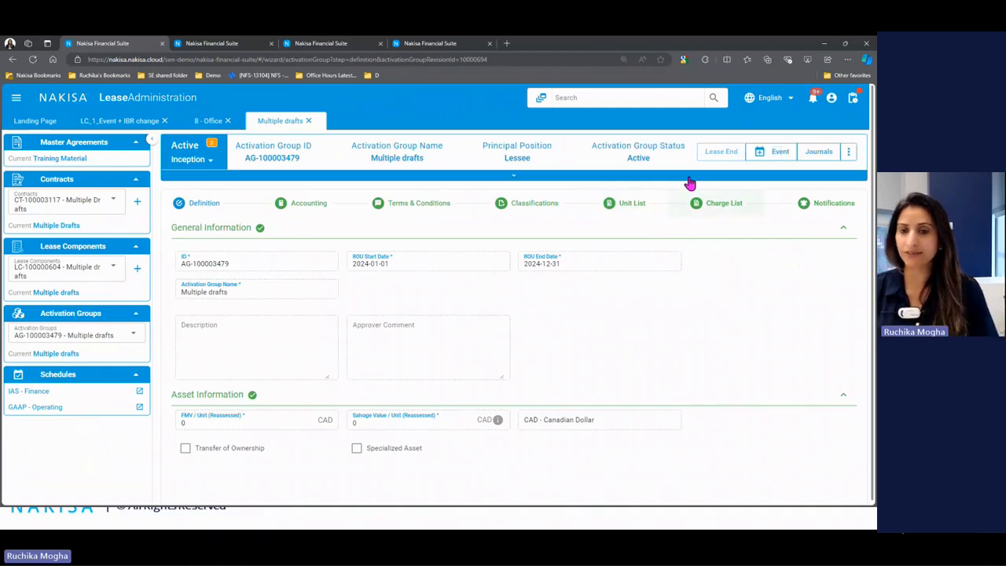
Step: Check the contract rate in the inception's accounting terms and open the Event rate change 3 draft
left_click(306, 206)
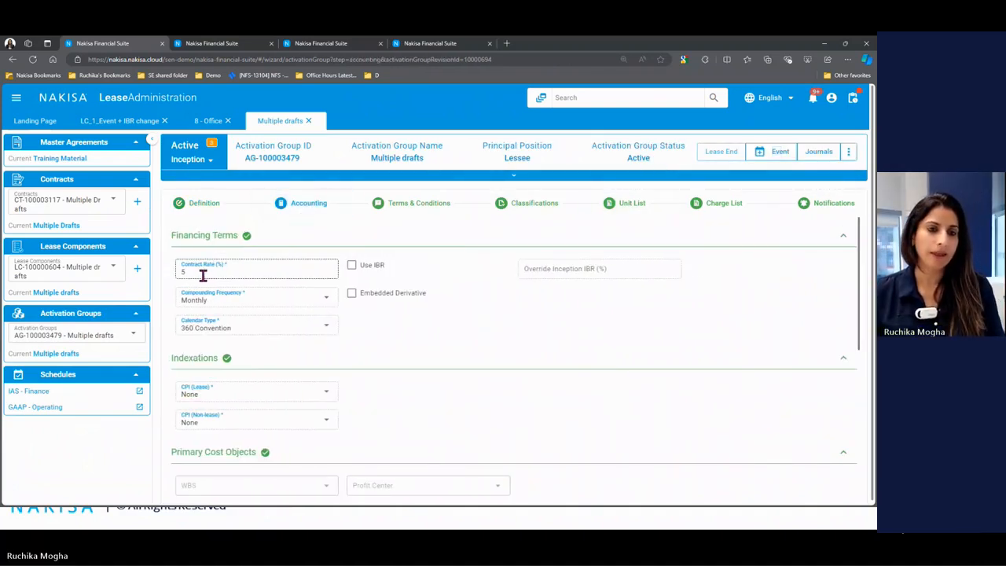
left_click(193, 161)
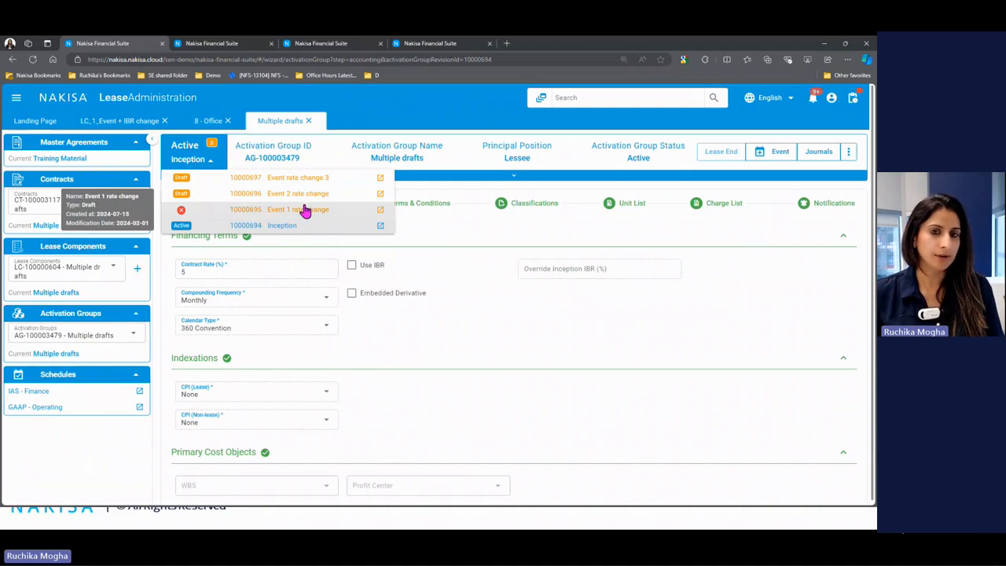
left_click(295, 178)
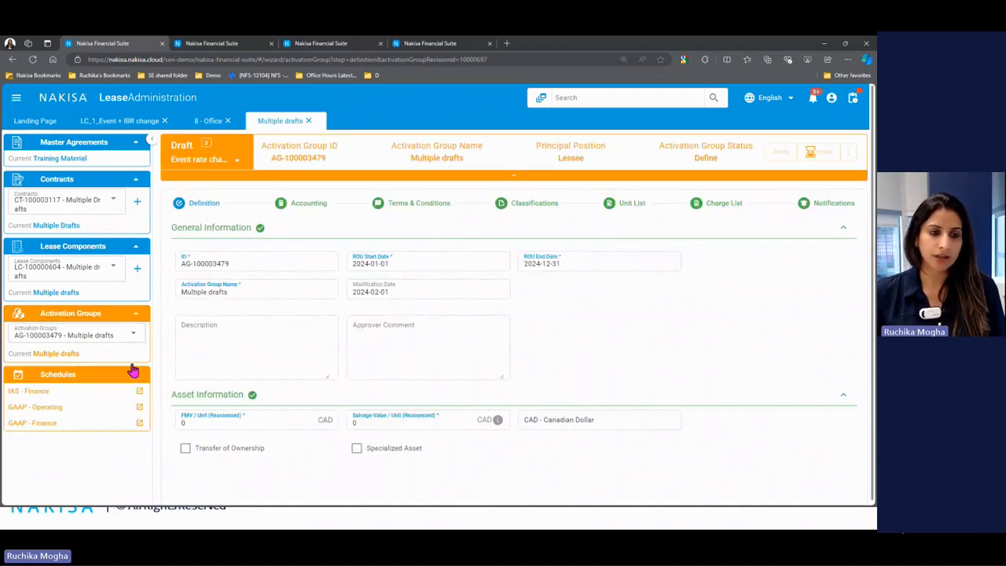
Step: Review the draft's GAAP - Operating schedule up to the effective interest rate, and inspect the February 2024 recognition journal
left_click(44, 411)
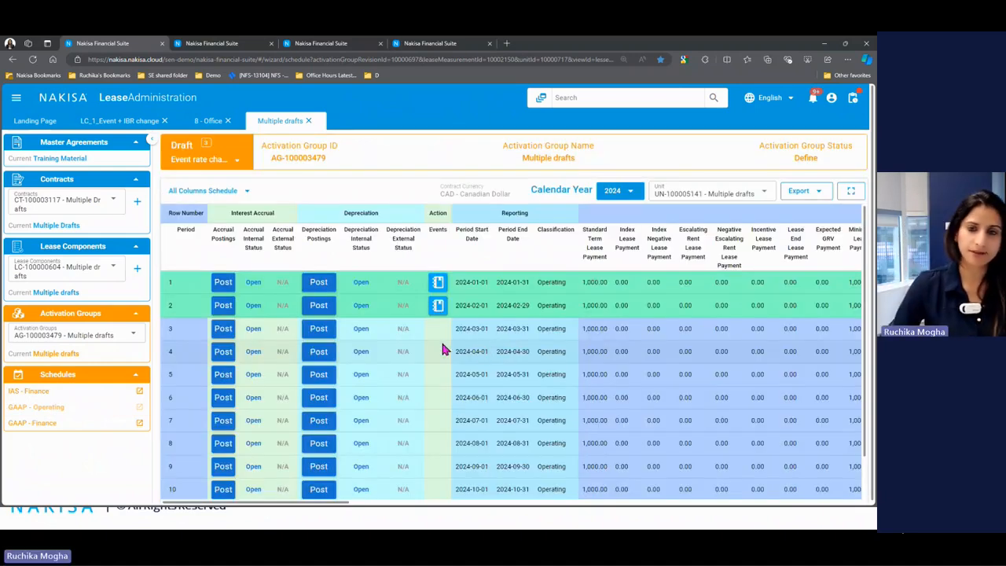
key("ctrl+minus")
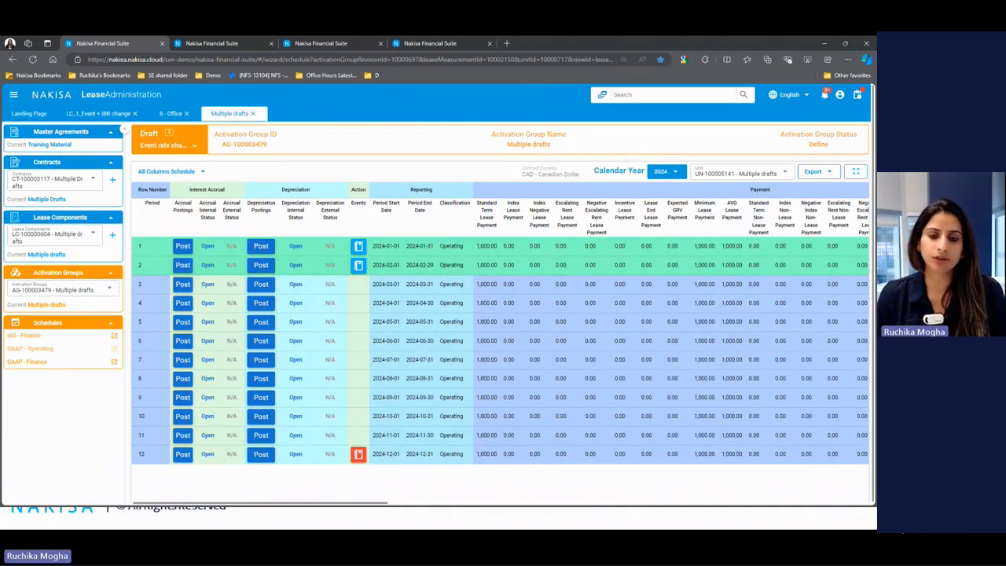
left_click_drag(370, 505, 397, 503)
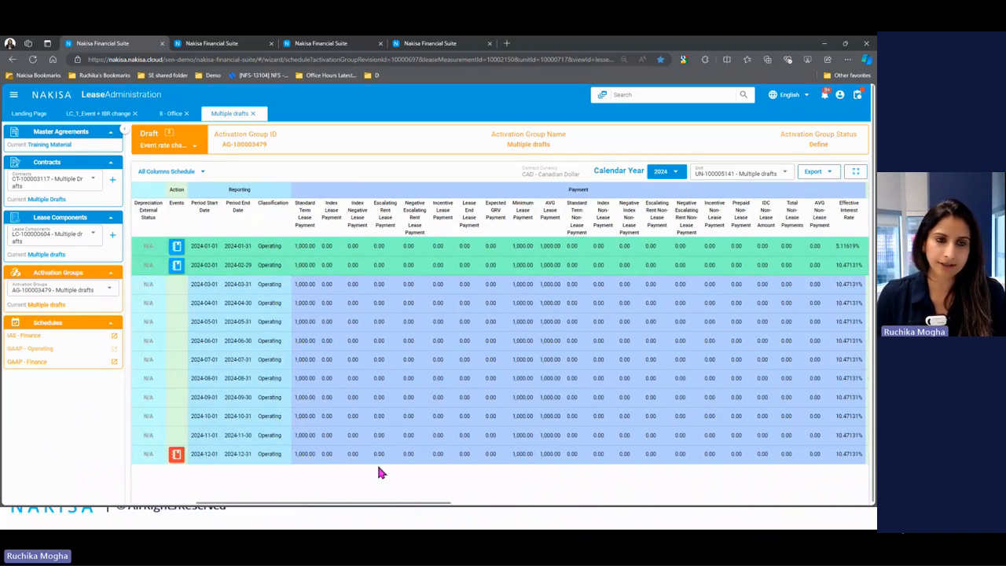
left_click(176, 266)
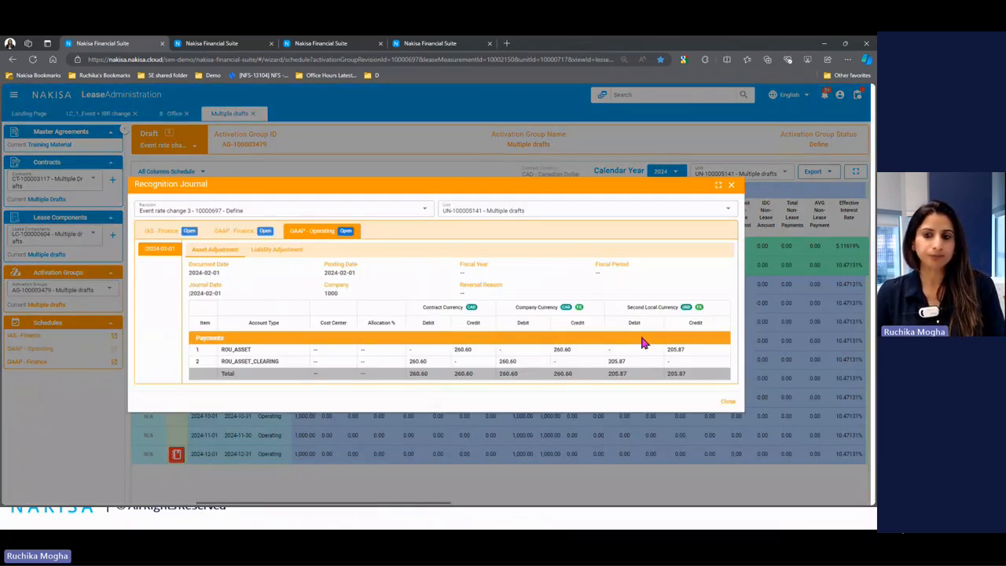
left_click(727, 406)
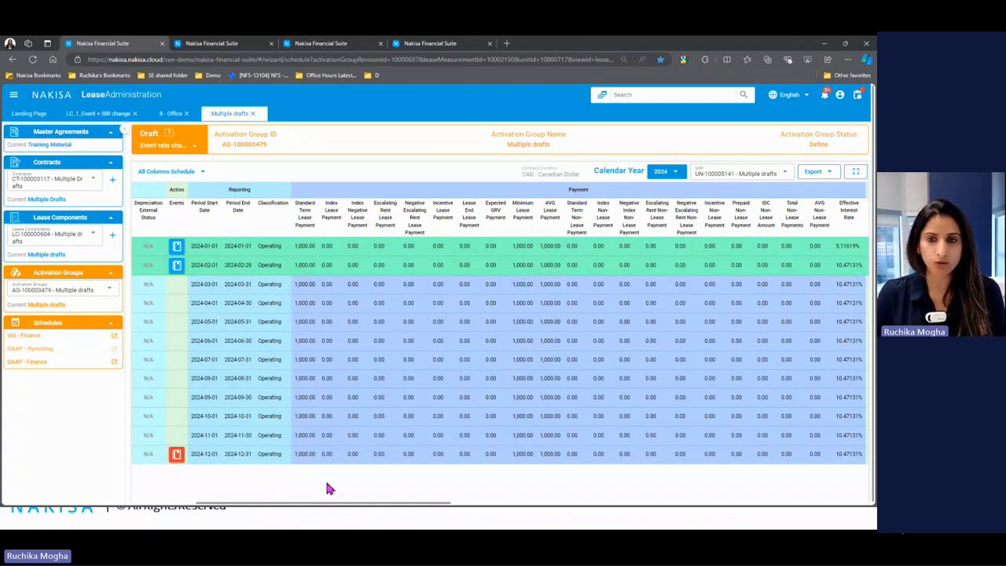
Step: Delete the Event 1 rate change draft from the activation group's revisions
left_click(166, 146)
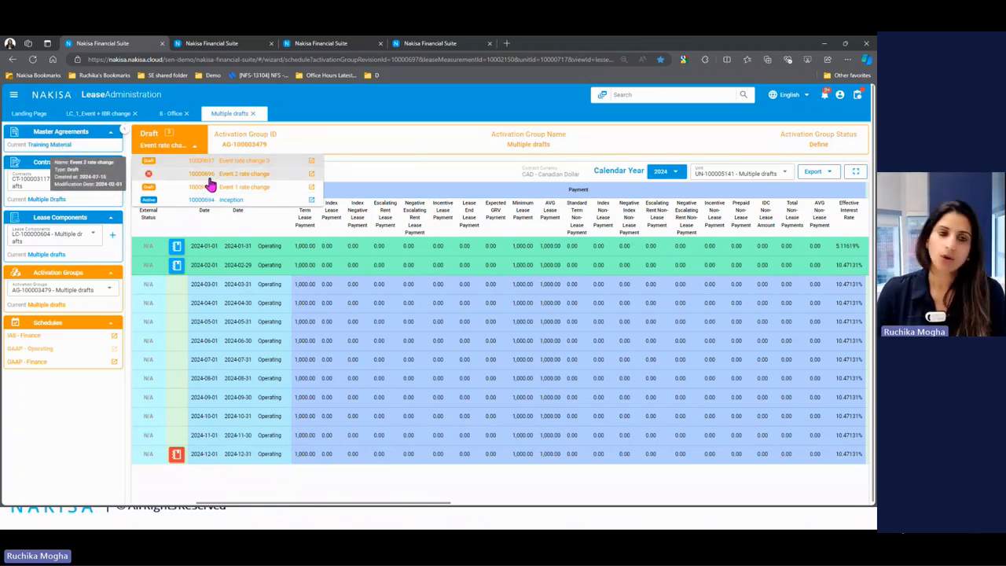
left_click(149, 190)
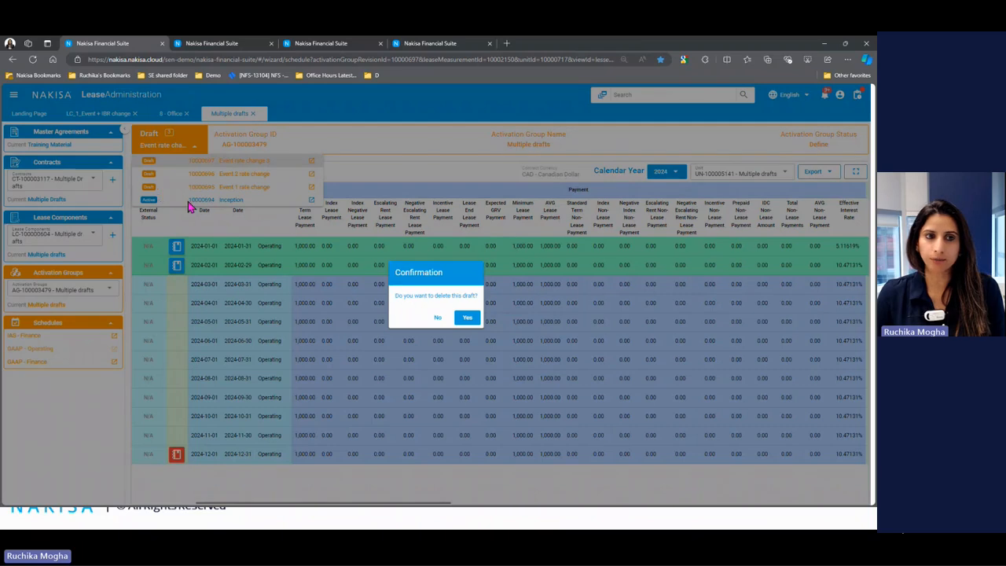
left_click(467, 318)
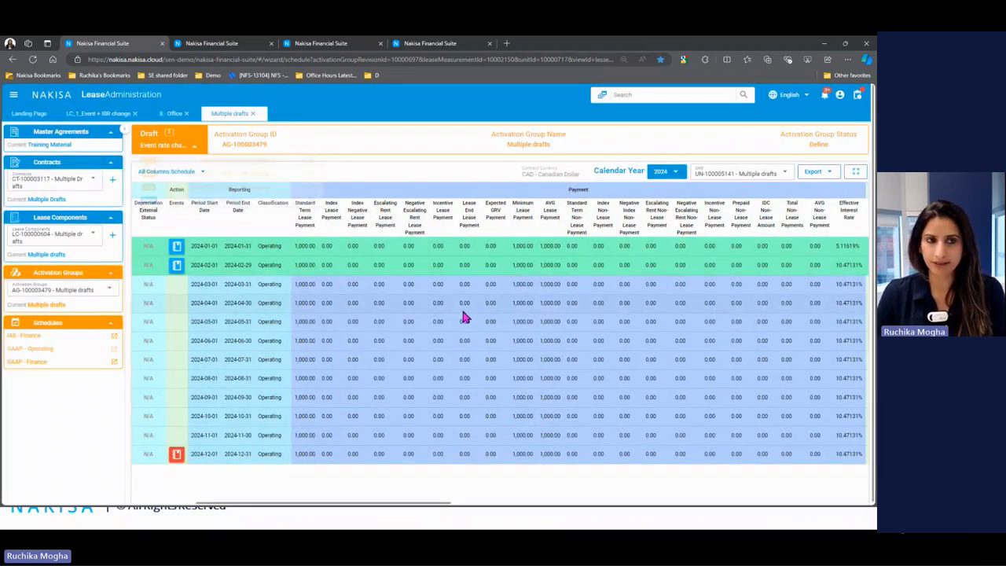
Step: Check which drafts remain for the activation group and return to the Multiple drafts definition page
left_click(176, 147)
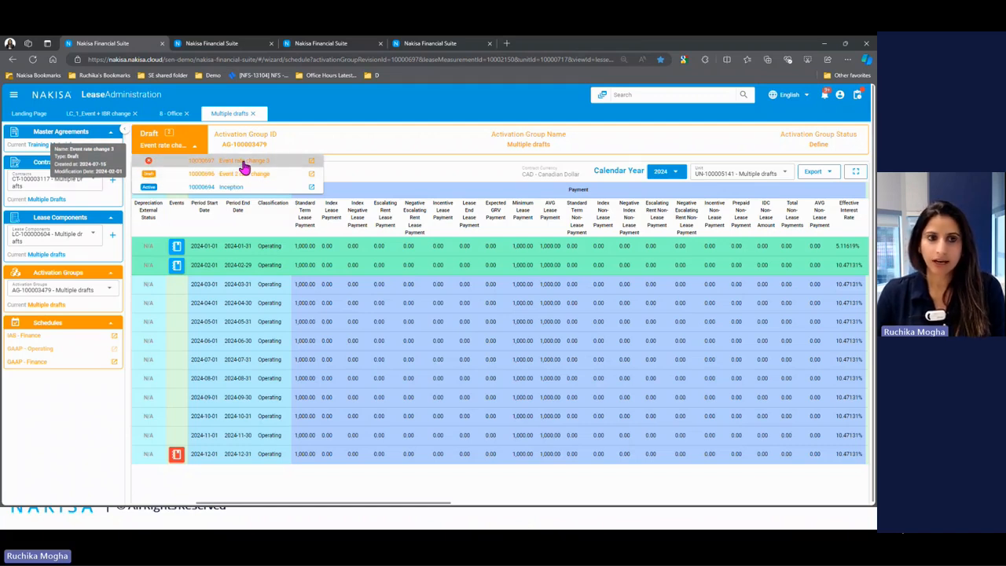
left_click(530, 254)
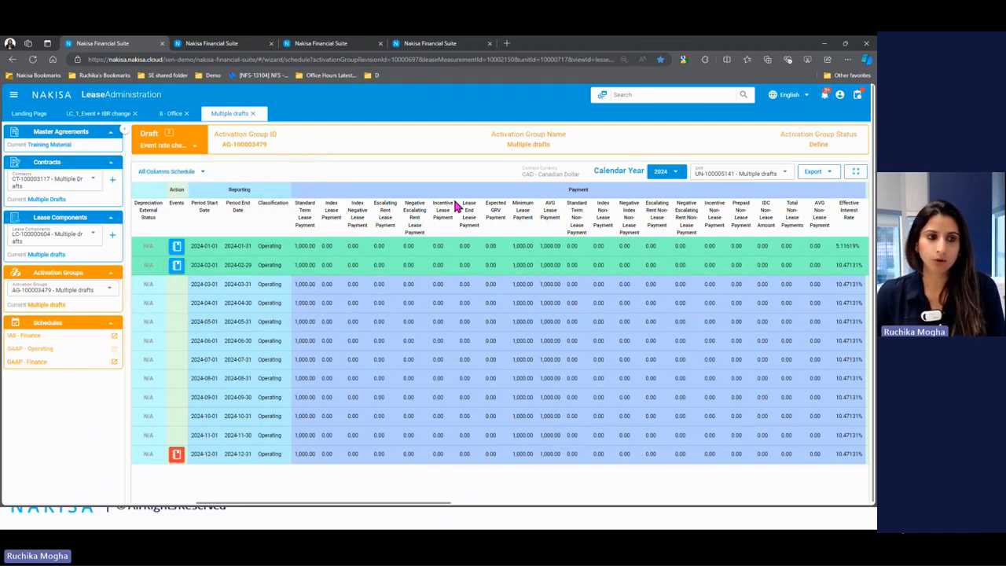
left_click(47, 305)
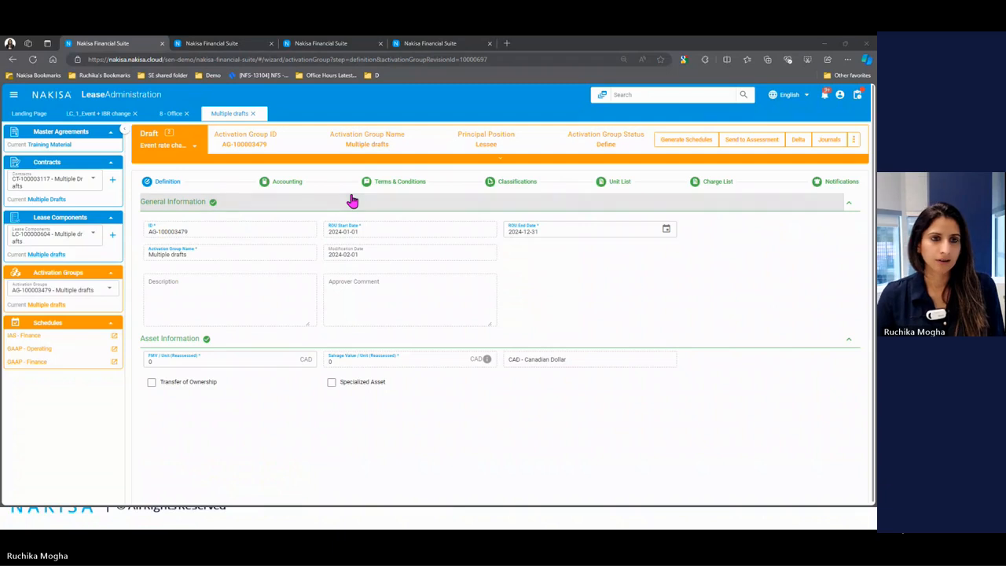
key("alt+Tab")
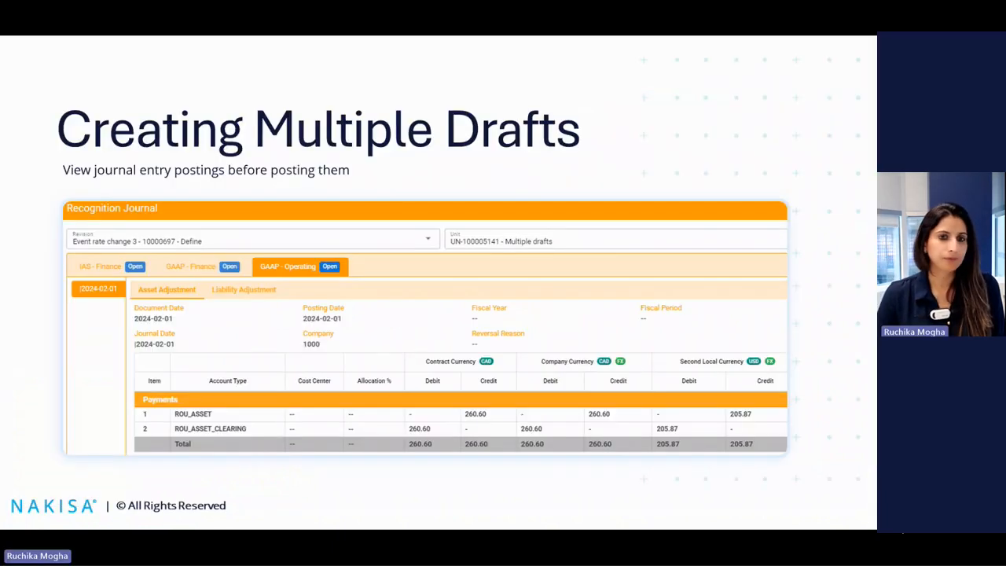
key("Right")
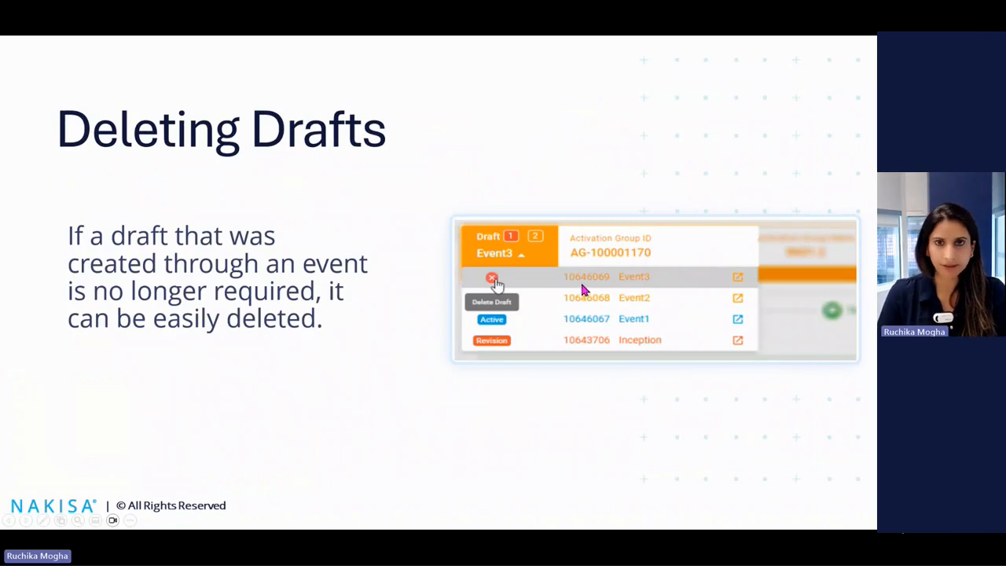
key("Right")
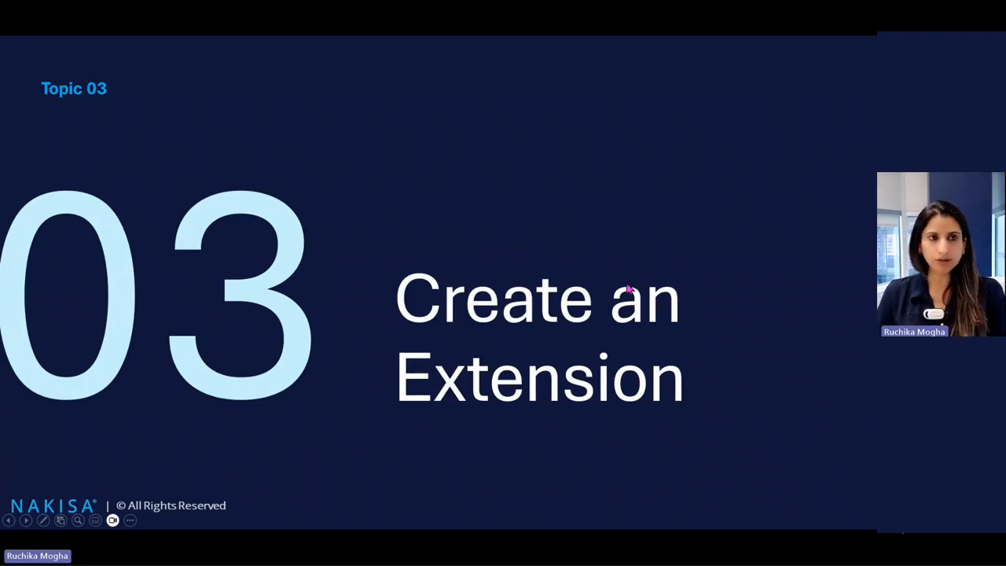
key("Right")
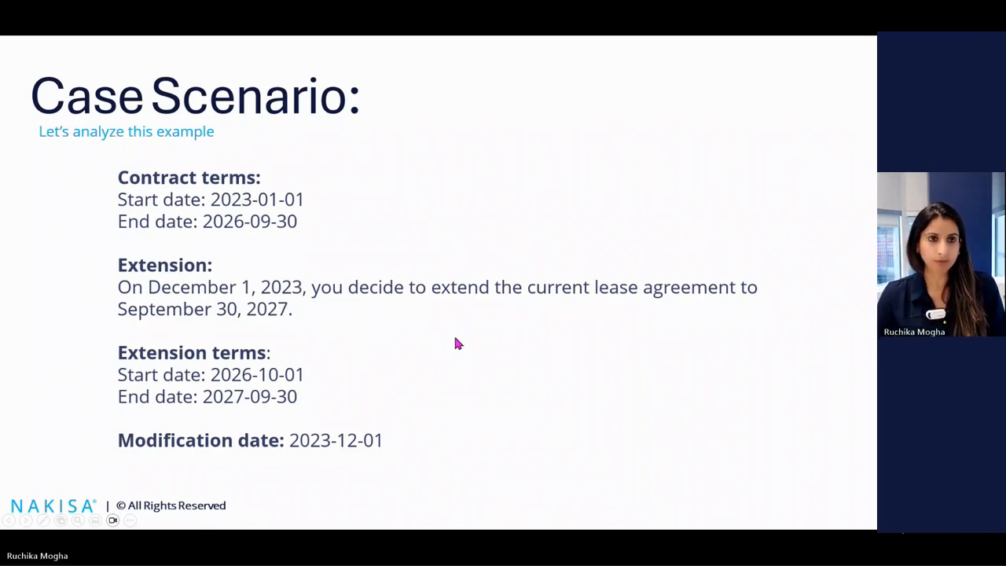
Step: Switch to the browser, open the Extension - demo bookmark, and view the Extension lease component's terms and conditions
key("alt+Tab")
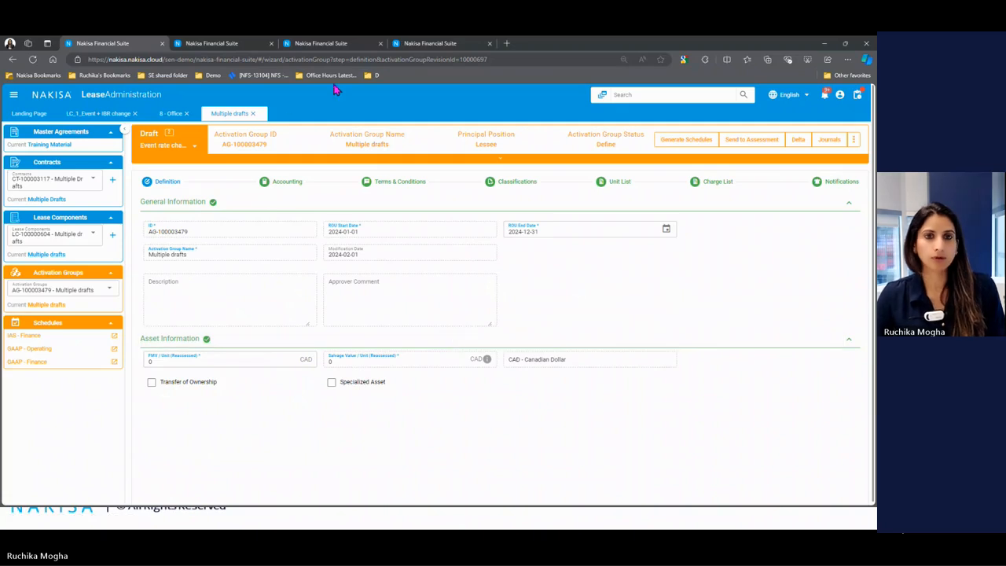
left_click(331, 75)
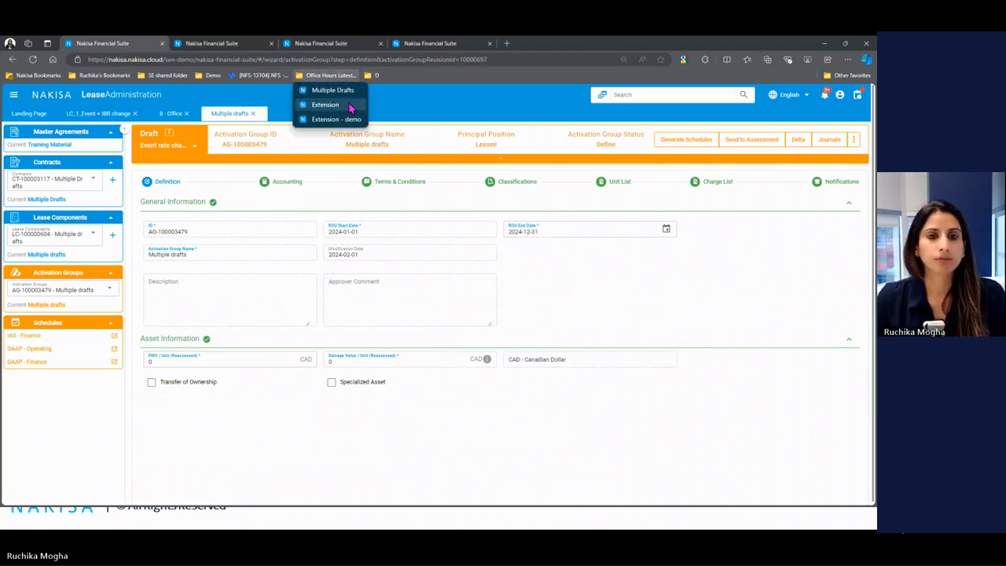
left_click(354, 121)
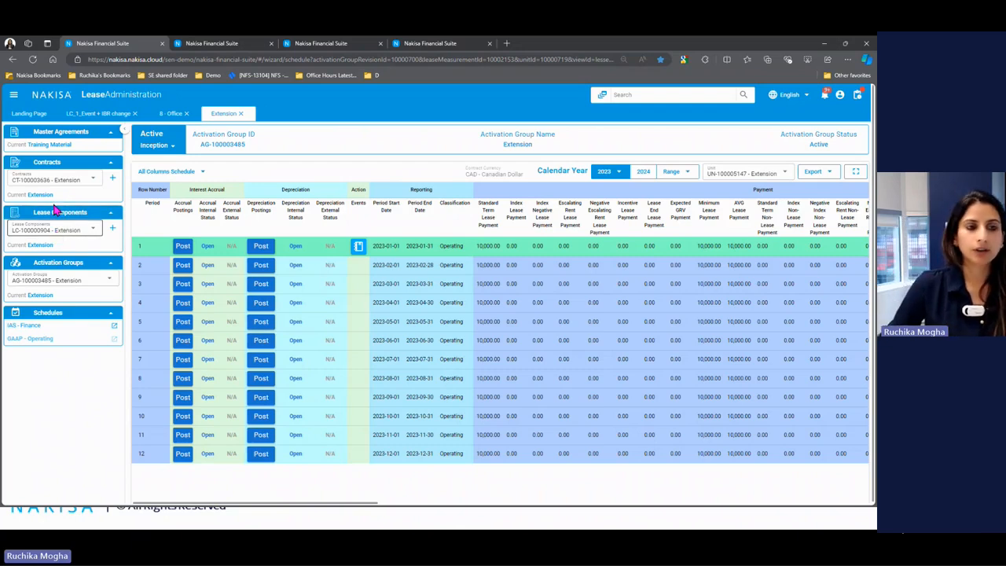
left_click(41, 244)
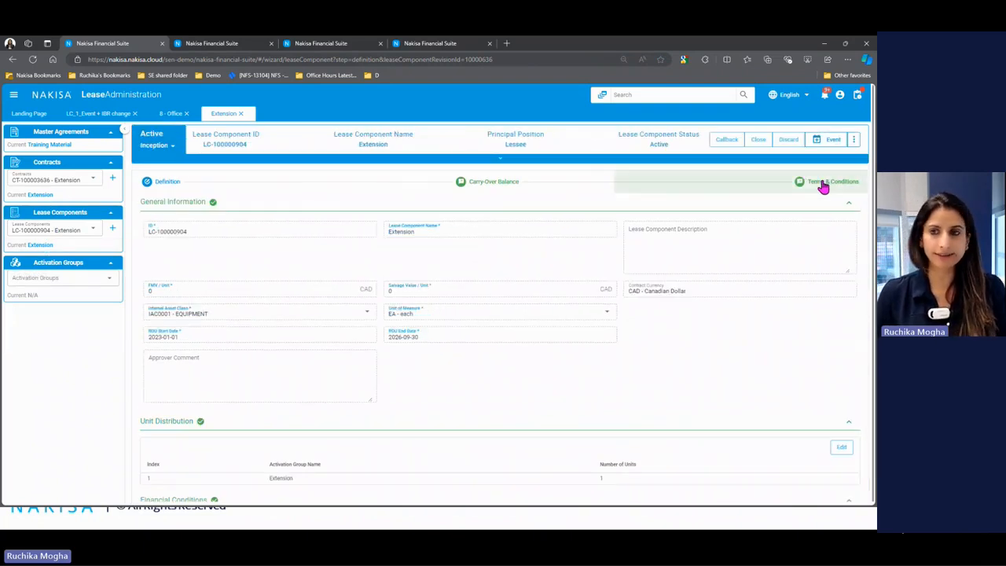
left_click(822, 182)
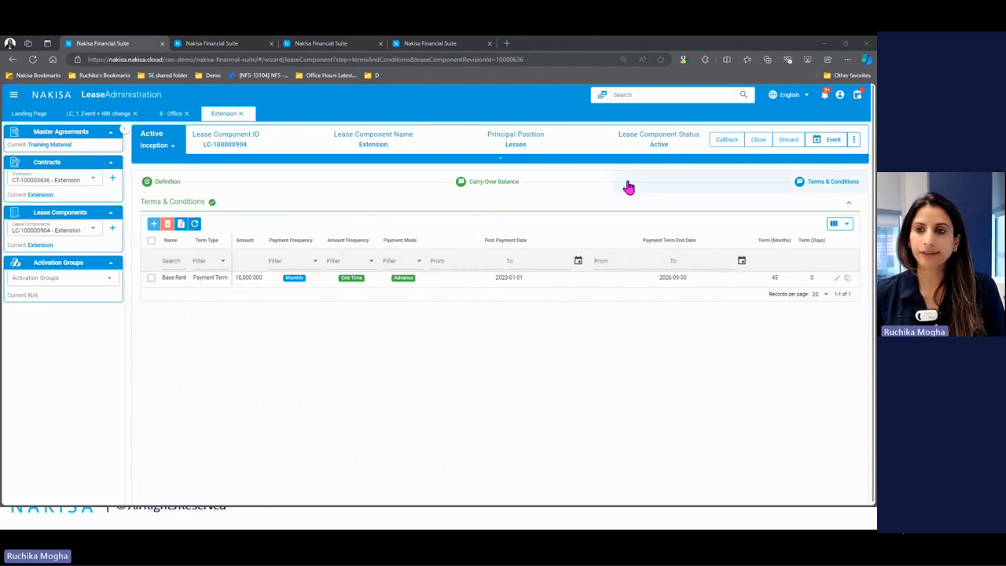
Step: Create an event named "extension" on the active Extension lease component
left_click(832, 142)
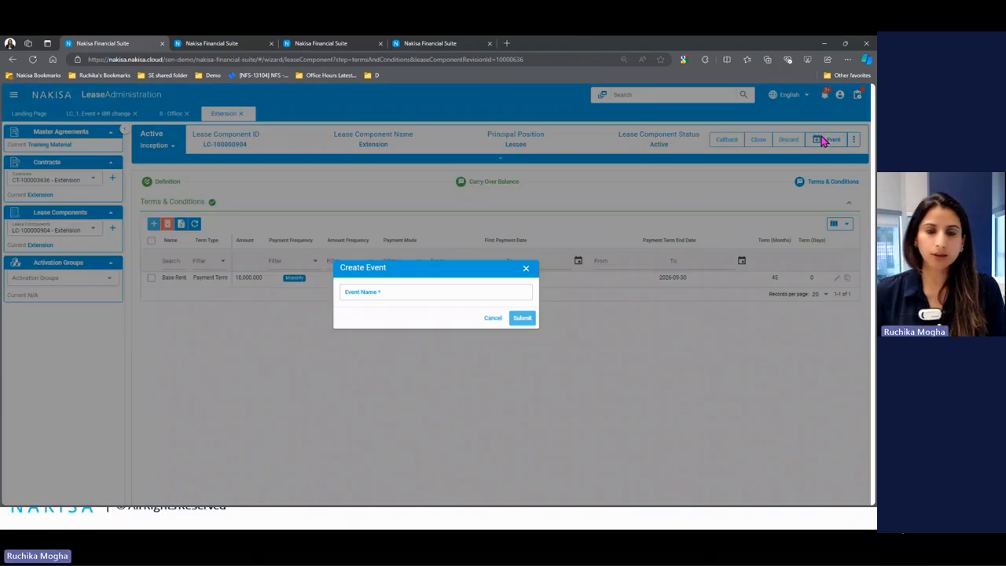
left_click(417, 291)
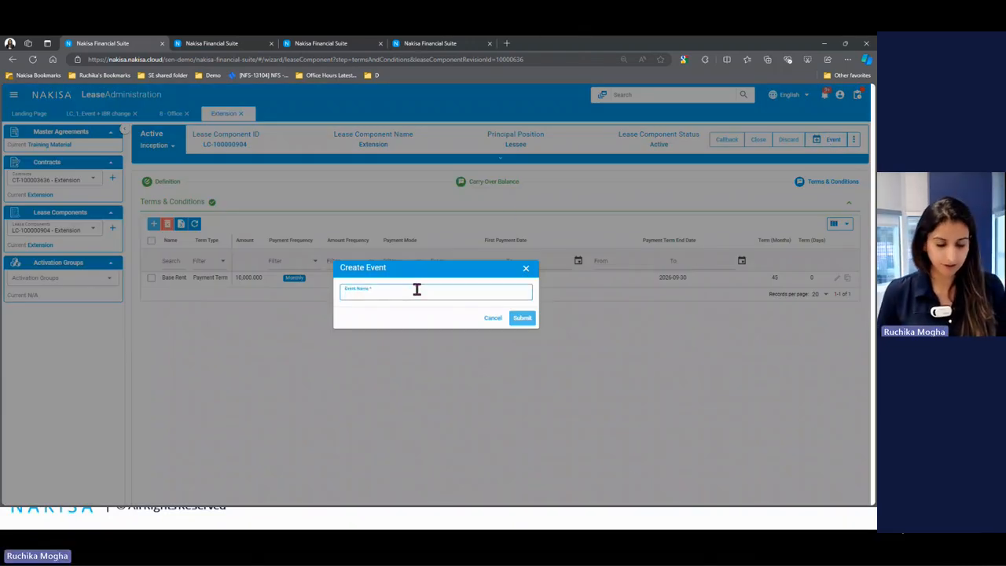
type("extension")
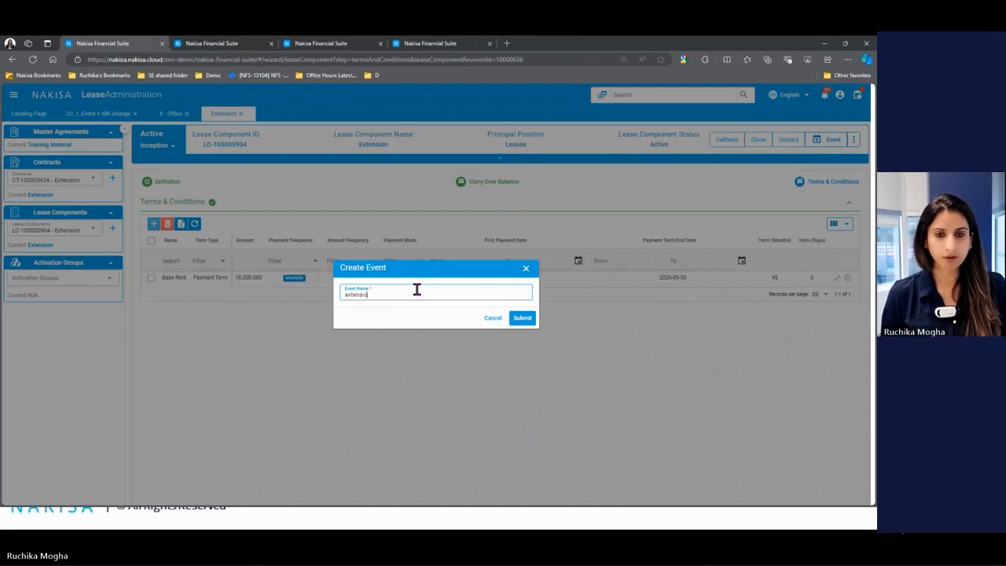
left_click(519, 319)
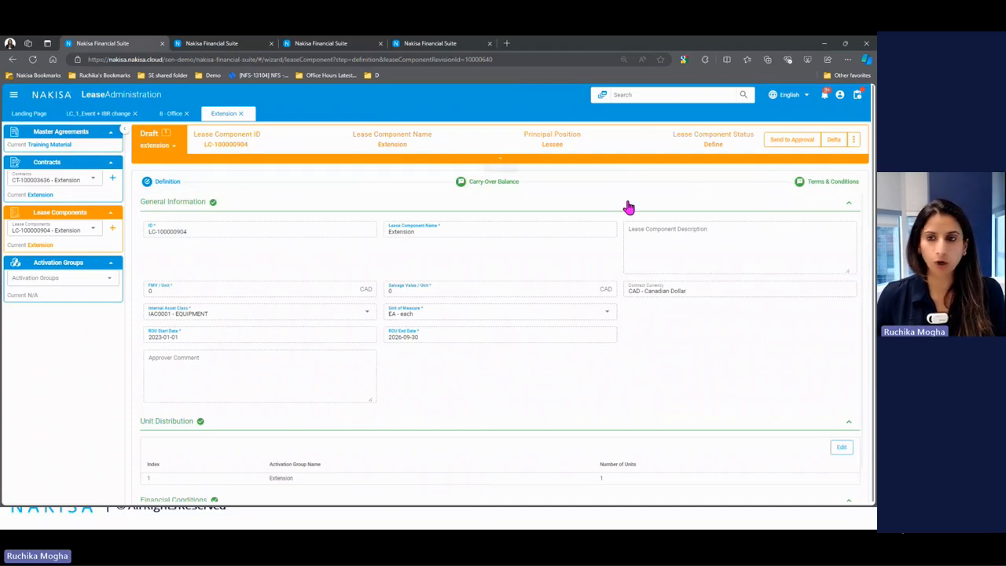
Step: Start a new lease entry of type Payment Term in the extension draft's terms and conditions
left_click(835, 185)
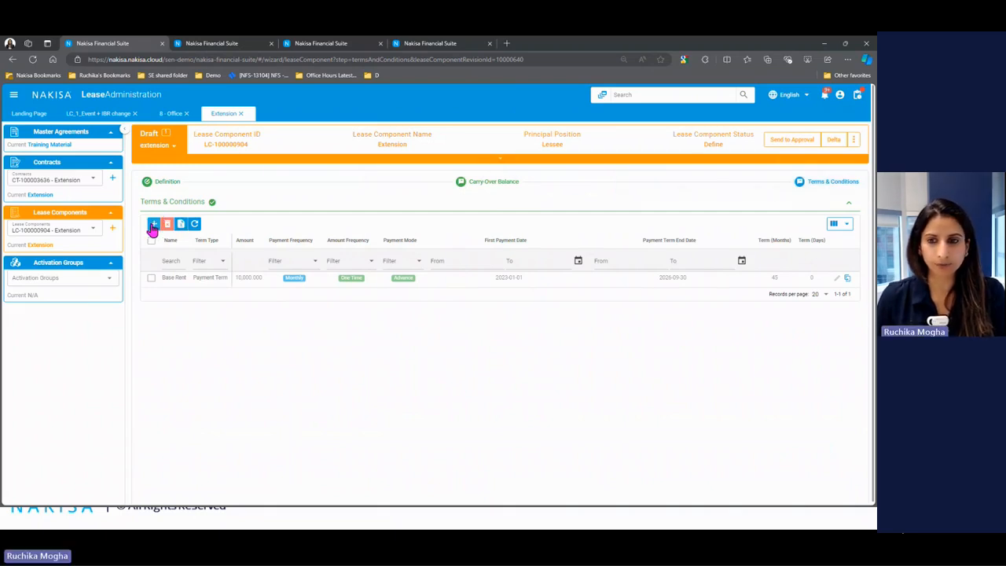
left_click(154, 226)
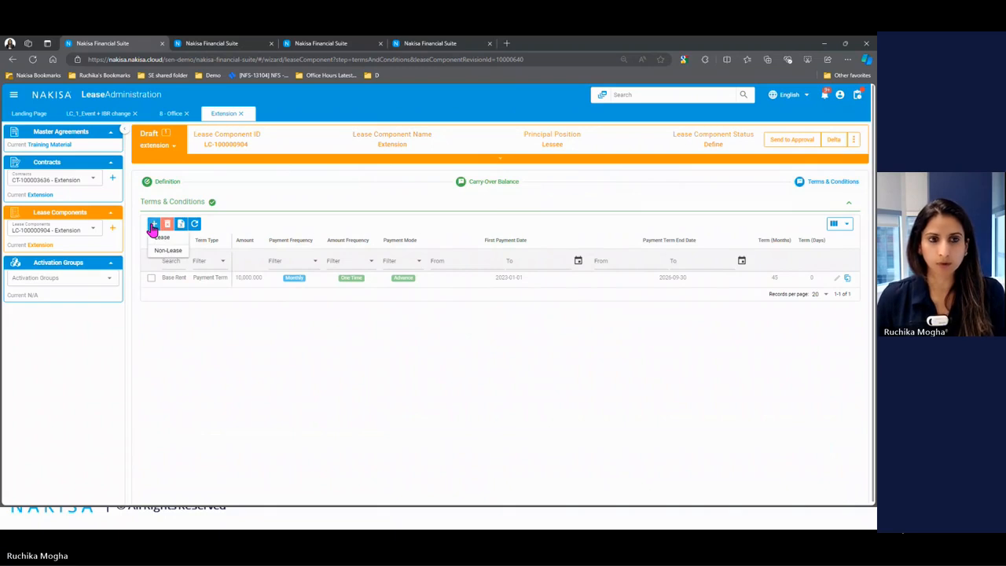
left_click(162, 237)
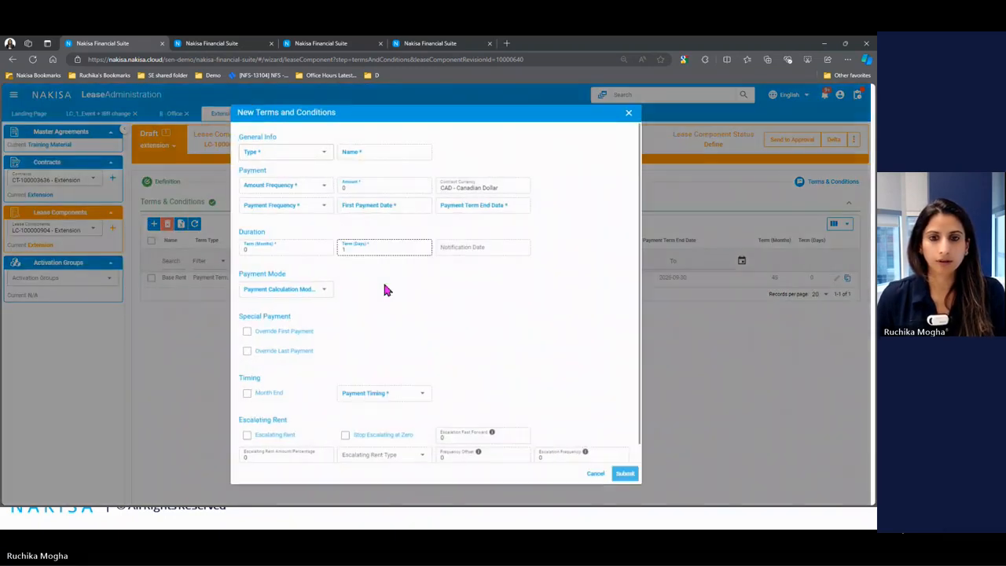
left_click(288, 161)
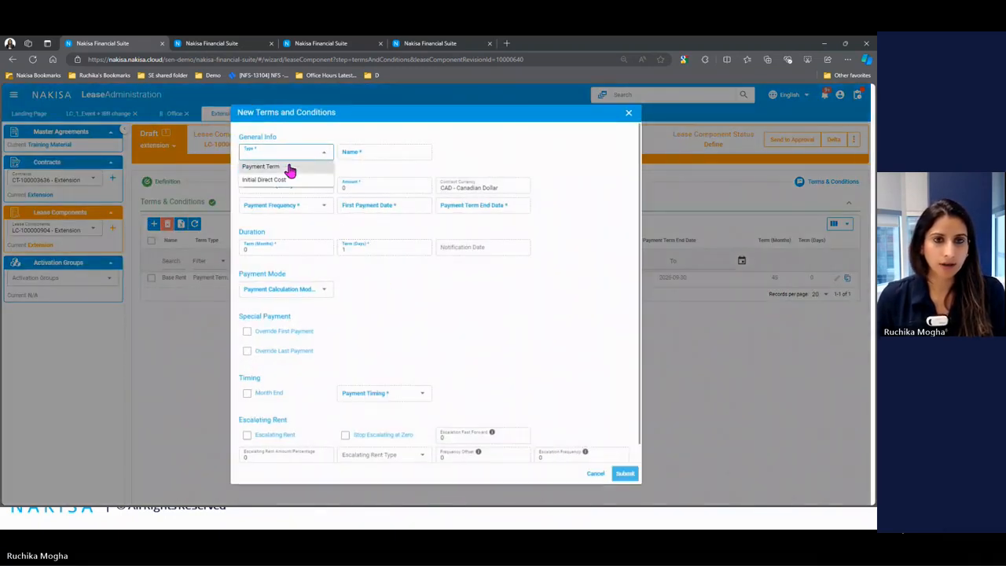
left_click(288, 169)
Step: Name the payment term Base Rent, with an amount of 10000 and a monthly payment frequency
left_click(354, 158)
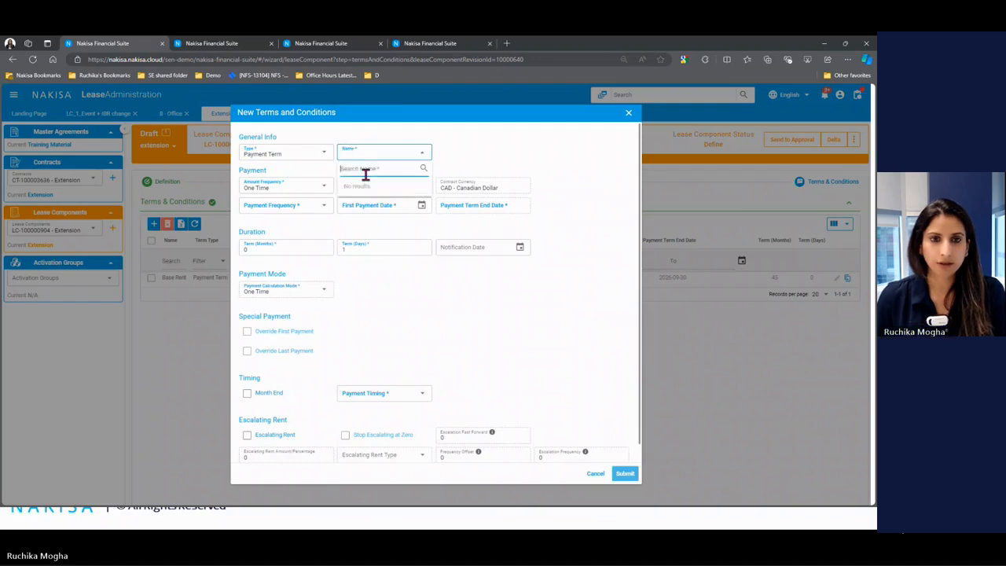
left_click(369, 183)
left_click(359, 187)
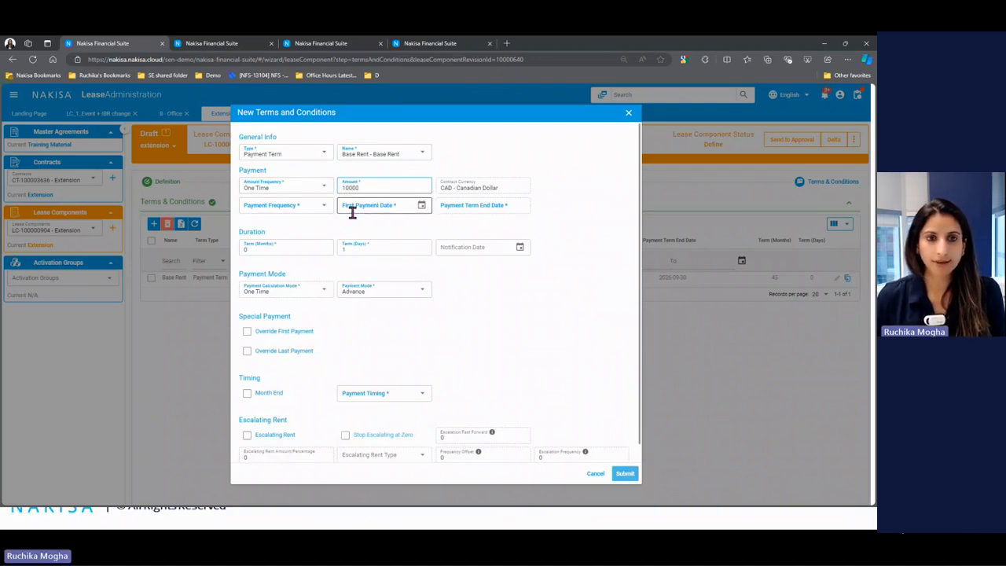
left_click(311, 207)
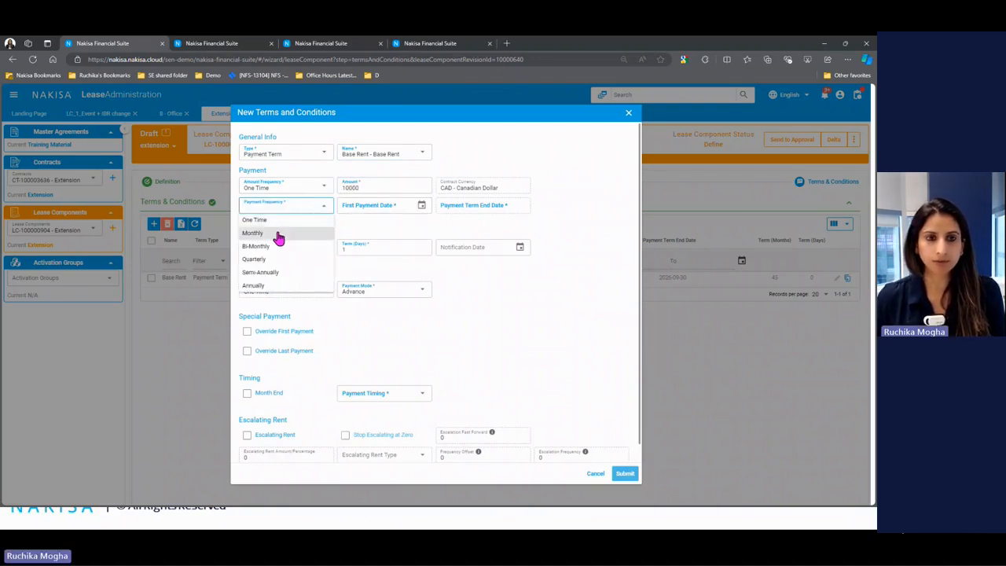
left_click(279, 234)
Step: Set the payment term's first payment date to 2023-10-01
left_click(380, 207)
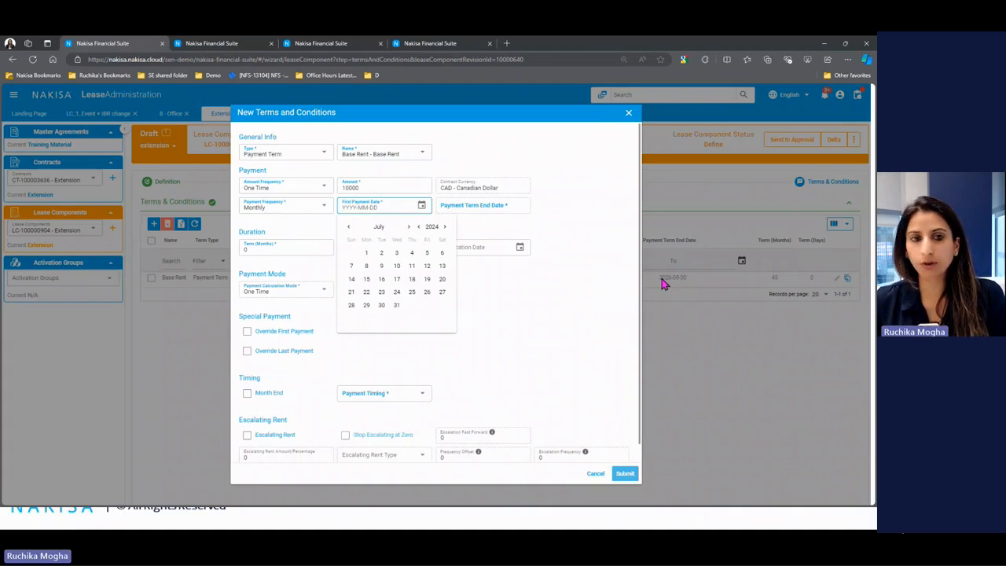
left_click(433, 227)
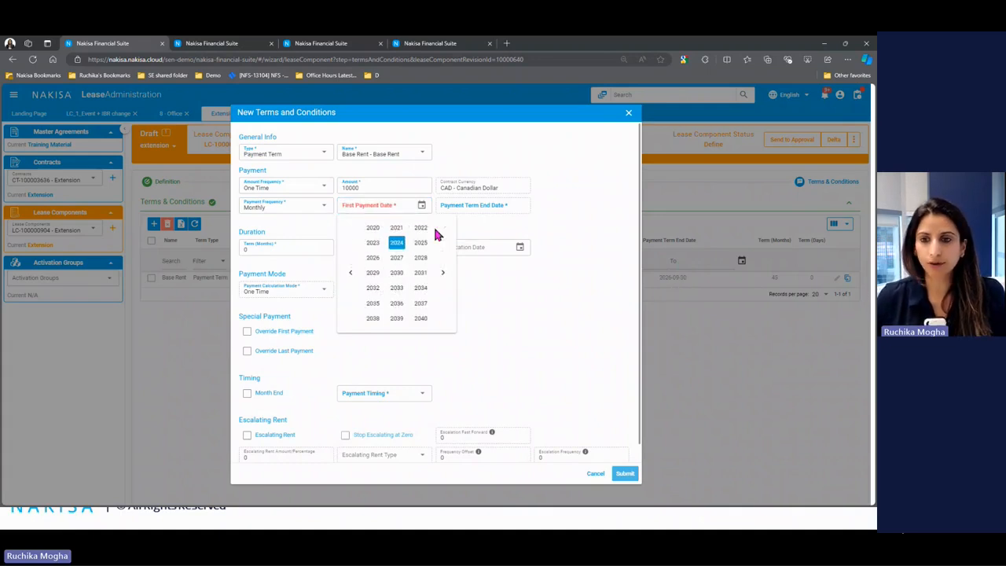
left_click(373, 244)
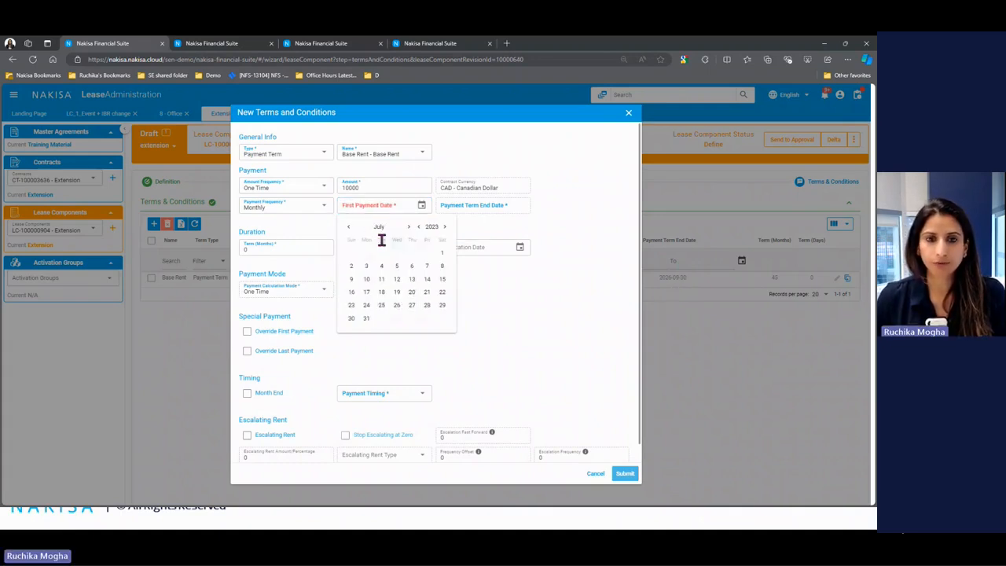
left_click(379, 227)
left_click(364, 317)
left_click(351, 253)
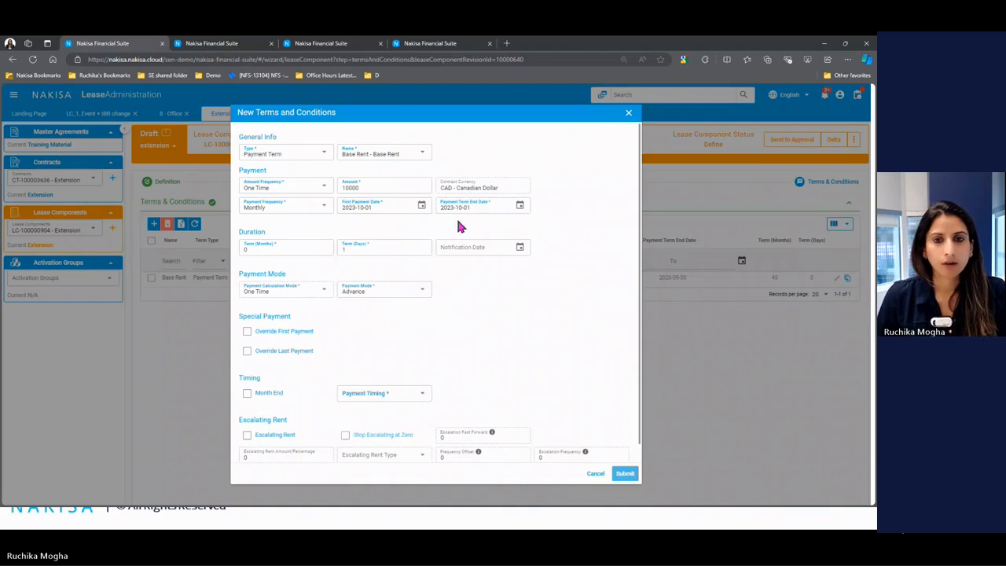
left_click(520, 206)
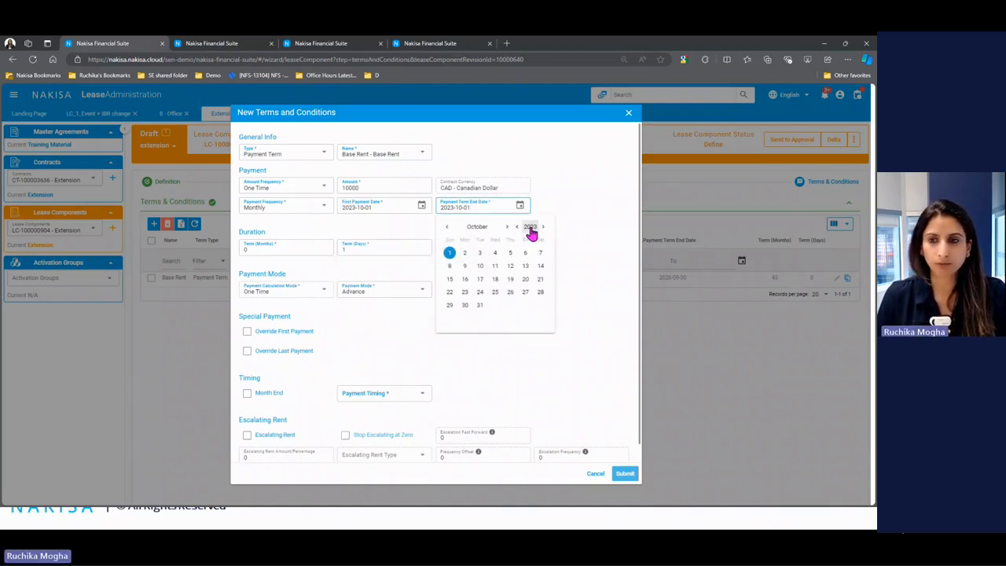
left_click(530, 228)
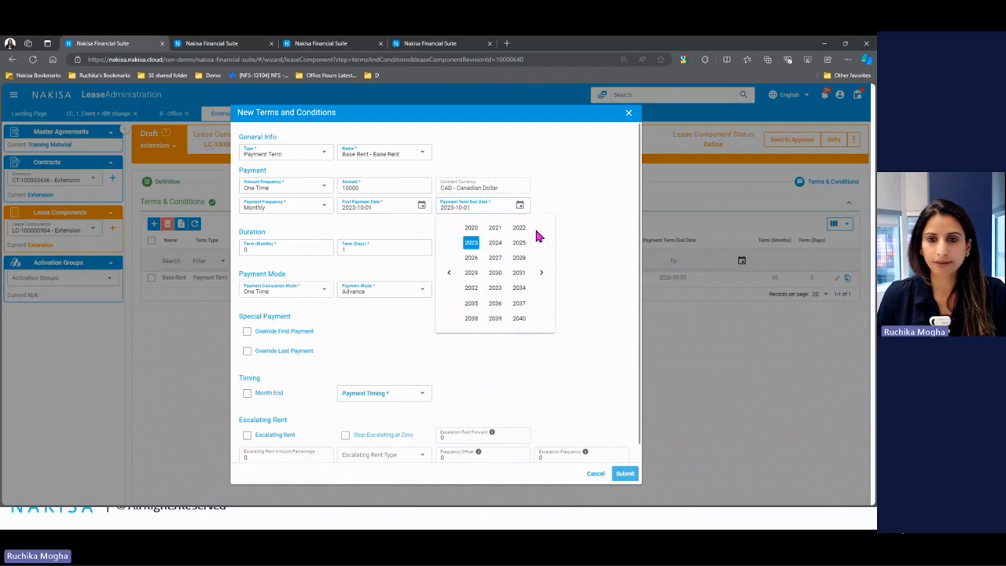
left_click(497, 260)
Step: Correct the year of the first payment date so that it reads 2026-10-01
left_click(354, 206)
key("BackSpace")
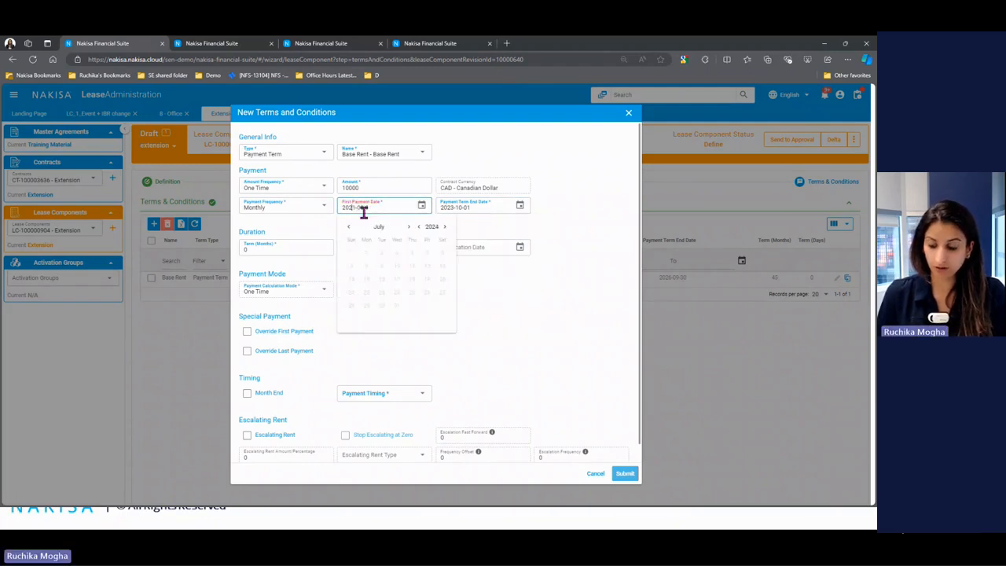
type("6")
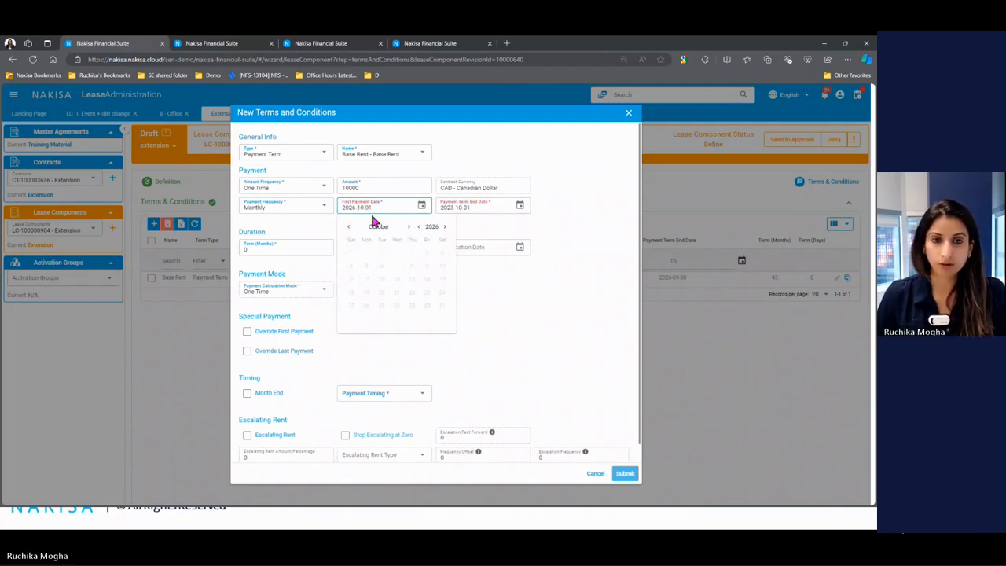
Step: Set the payment term end date to 2023-09-30
left_click(455, 208)
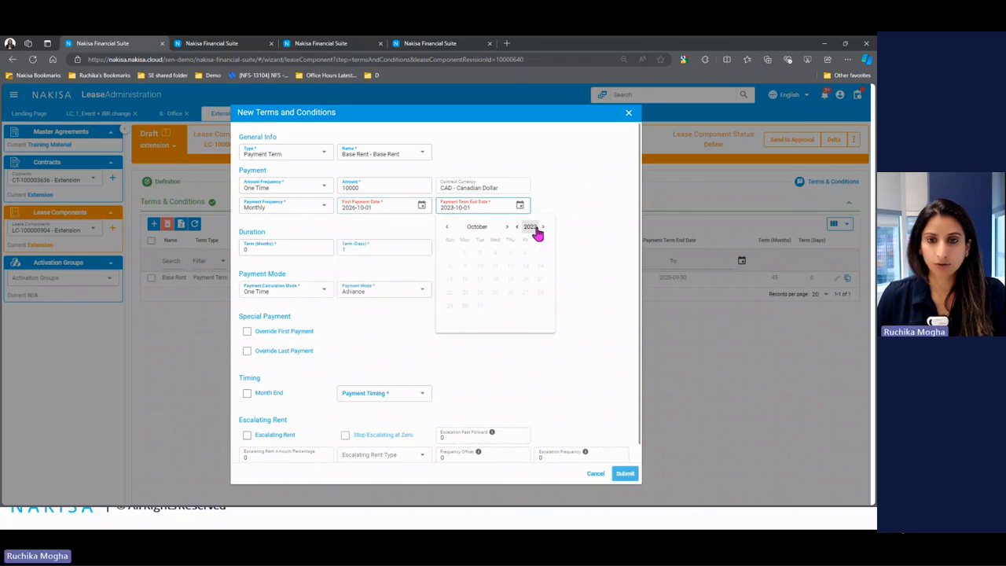
left_click(530, 227)
left_click(496, 257)
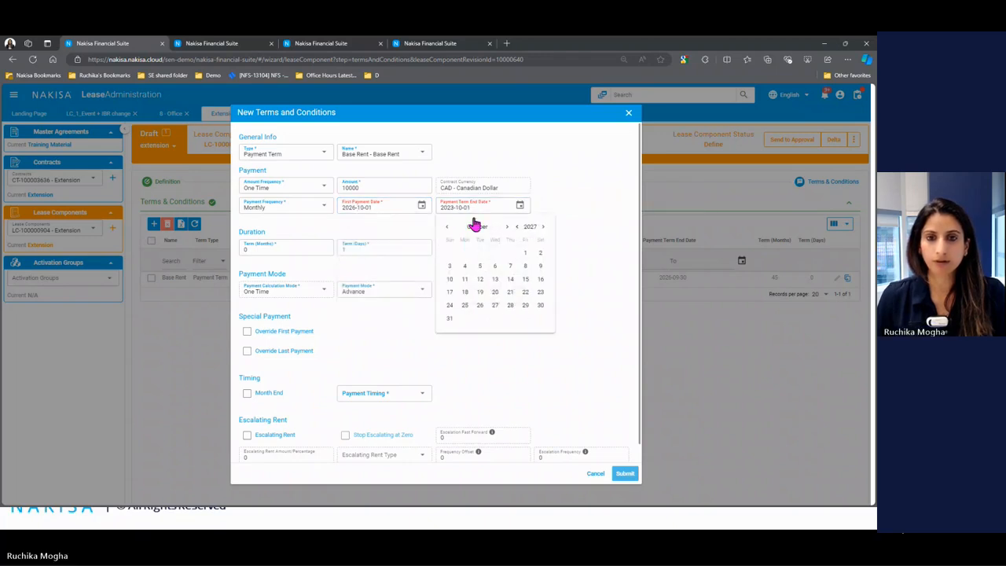
left_click(476, 208)
key("BackSpace")
key("BackSpace")
key("BackSpace")
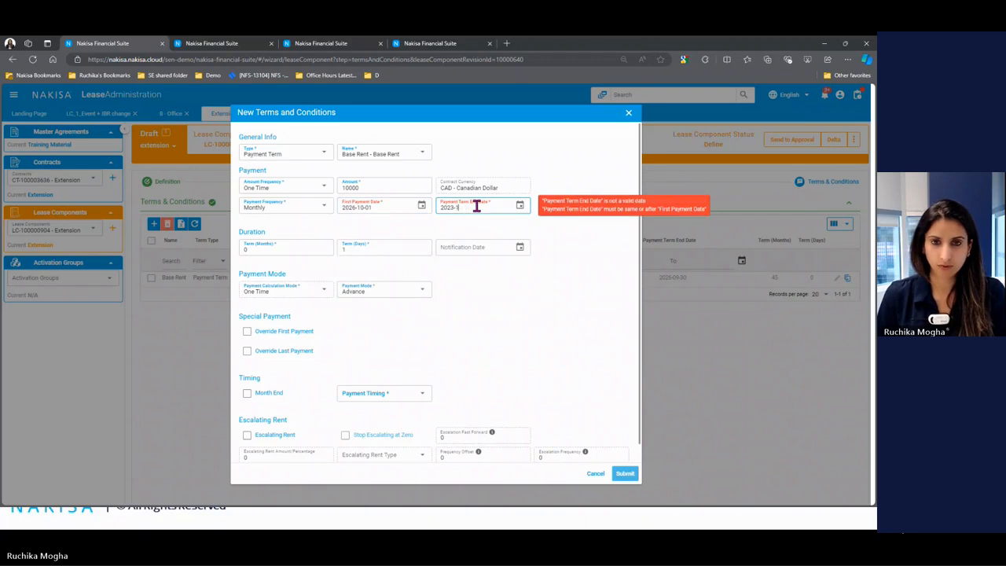
type("09-30")
left_click(500, 281)
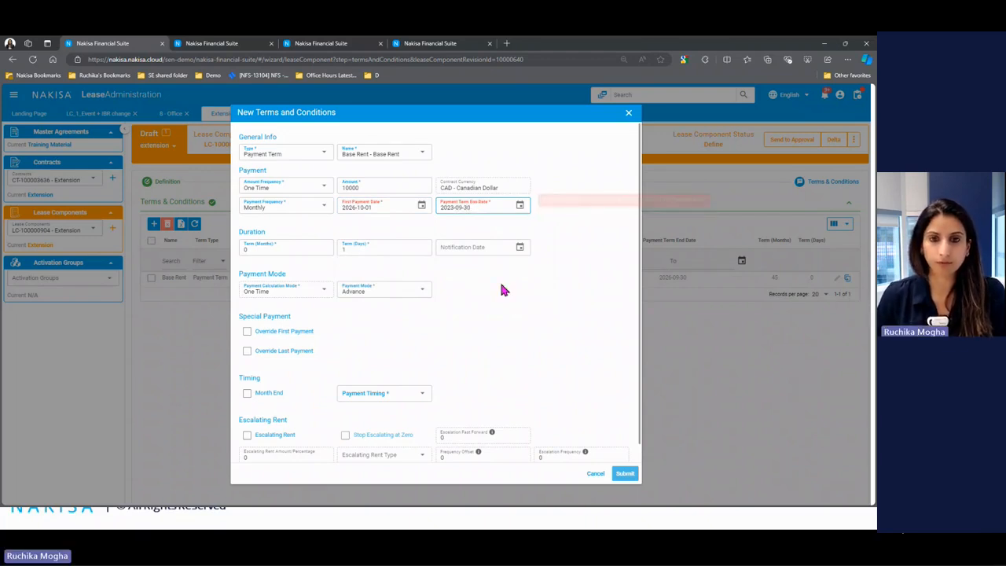
Step: Try to reselect the first payment date in 2026, and discard the unfinished Base Rent payment term
left_click(360, 208)
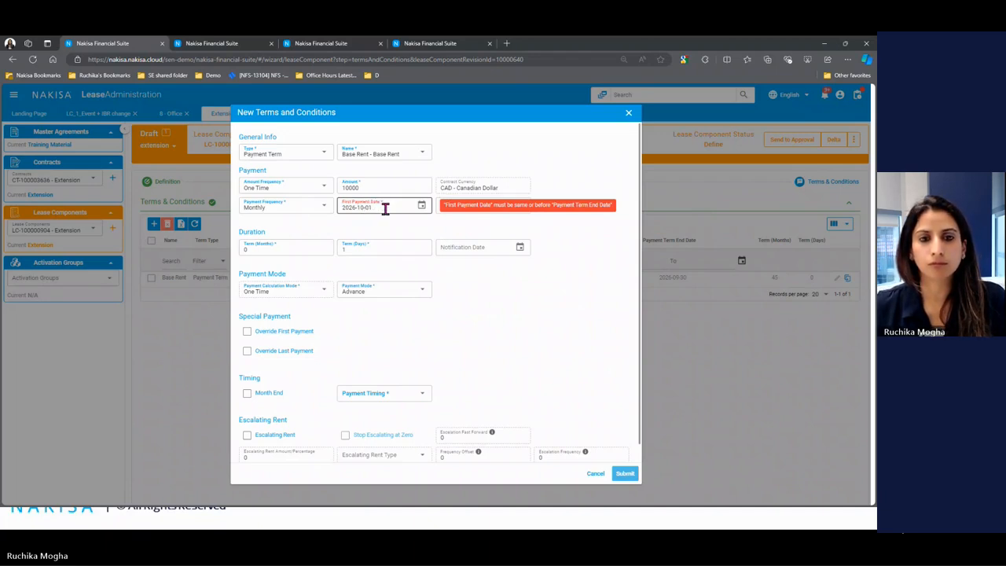
left_click(386, 208)
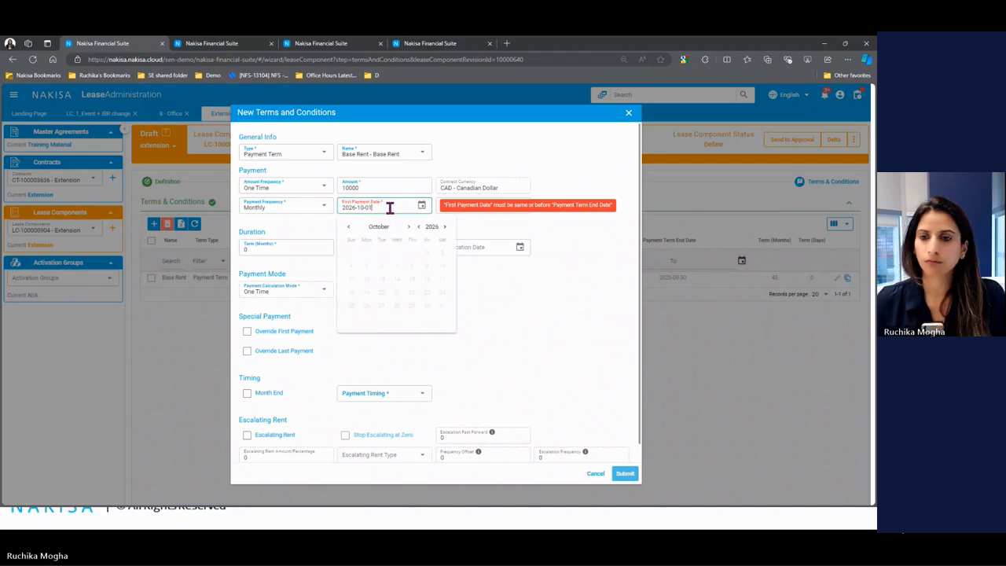
left_click(536, 296)
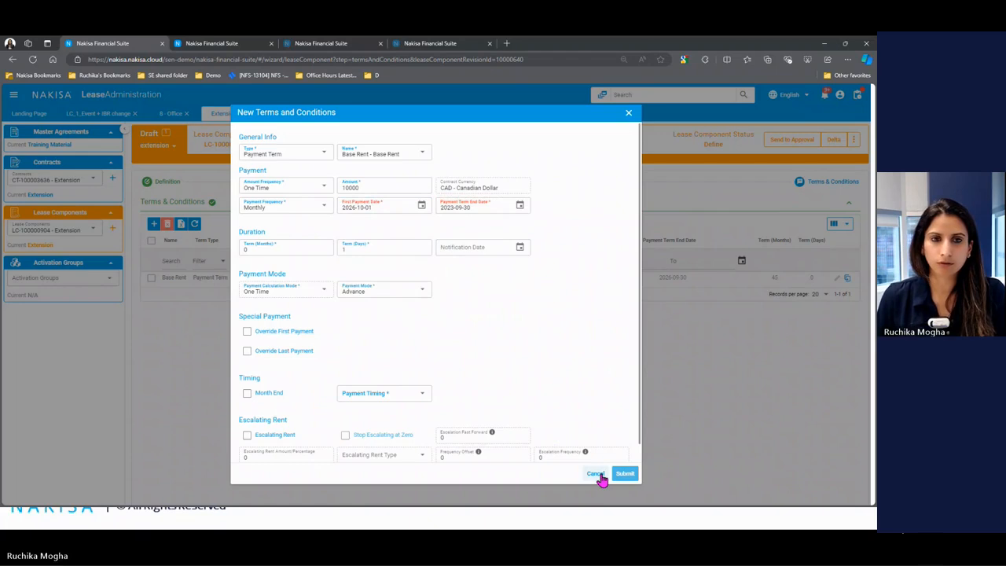
left_click(423, 208)
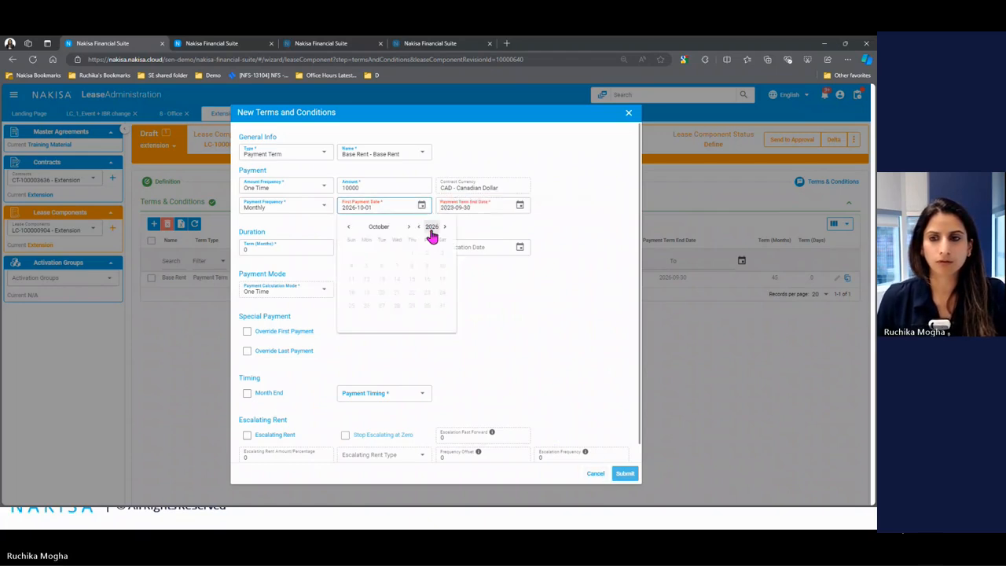
left_click(432, 228)
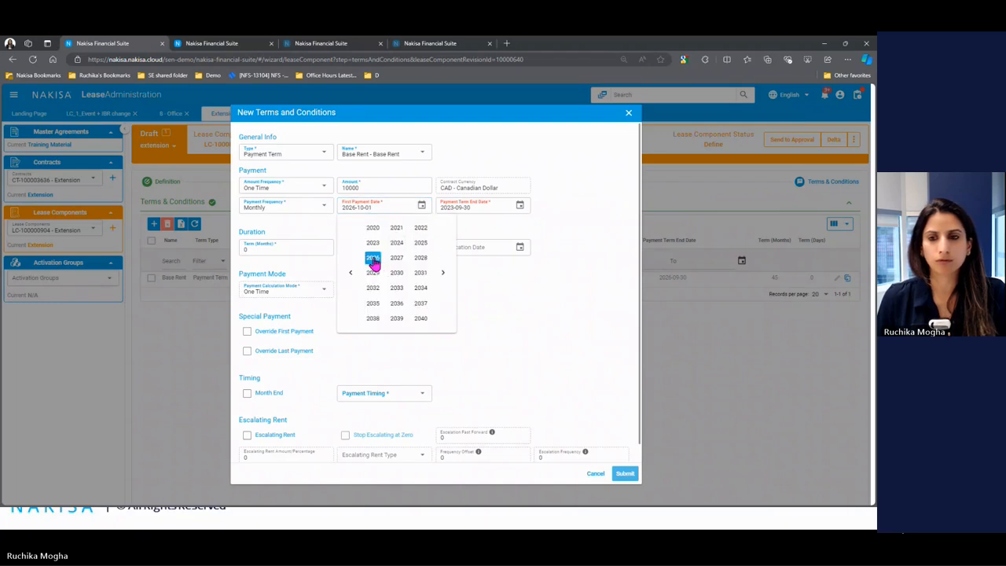
left_click(373, 258)
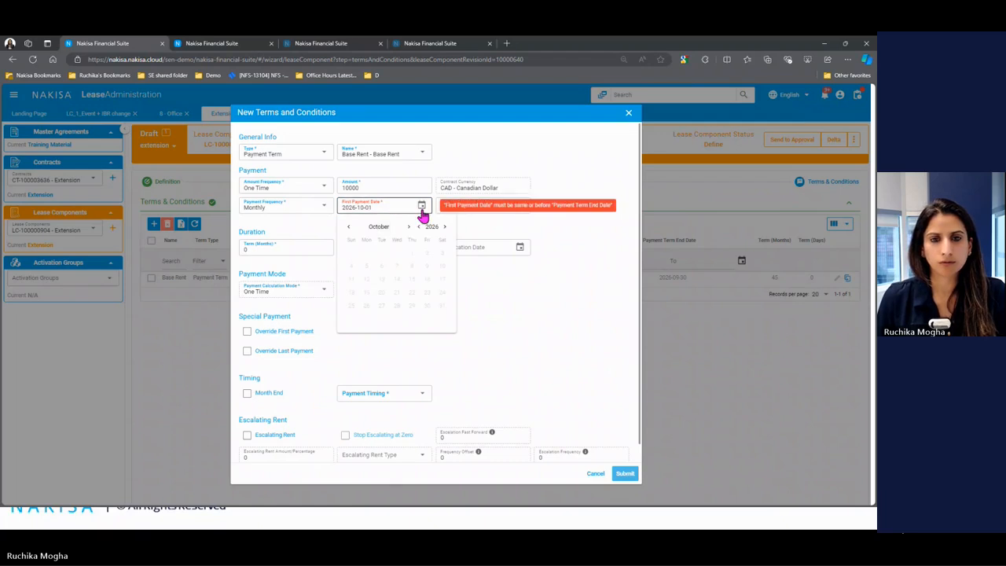
left_click(349, 228)
left_click(584, 359)
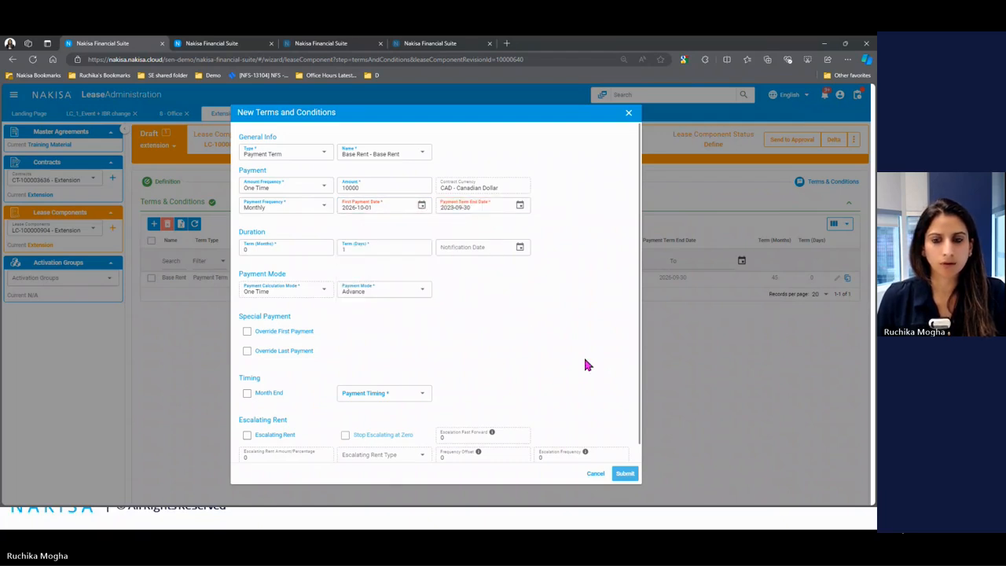
left_click(595, 474)
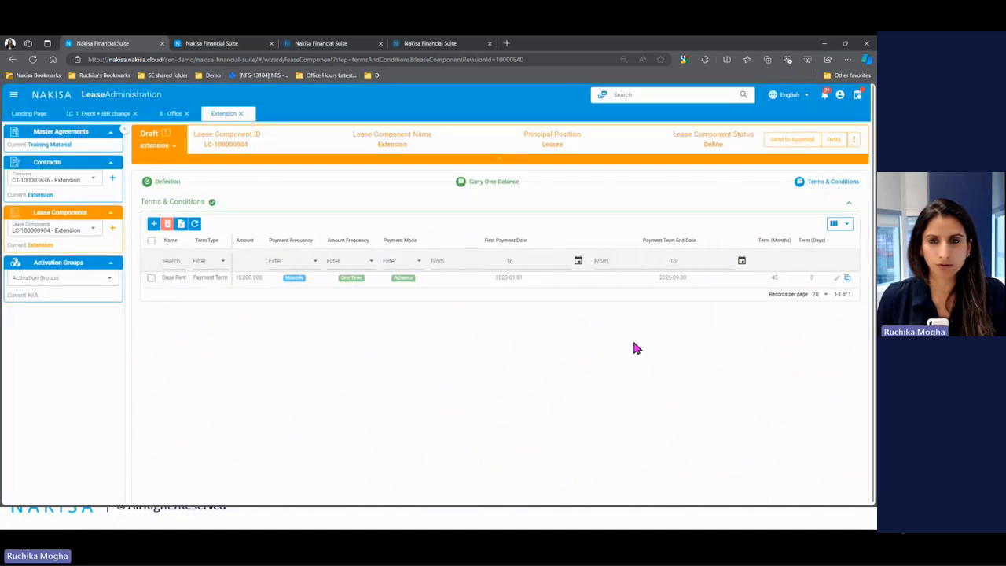
Step: Add a new lease term of type Payment Term and name it Extension
left_click(153, 226)
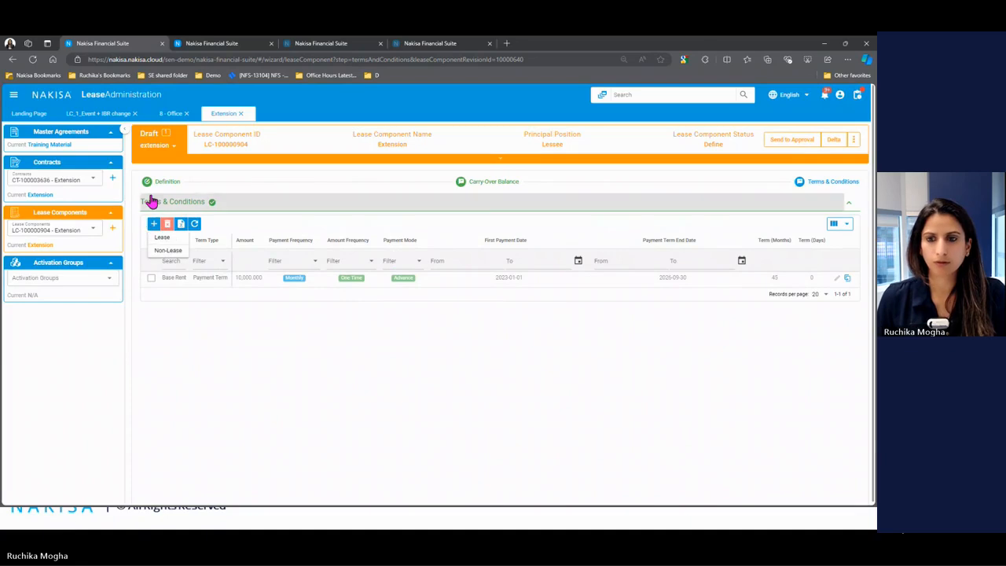
left_click(162, 238)
left_click(281, 162)
left_click(281, 168)
left_click(346, 155)
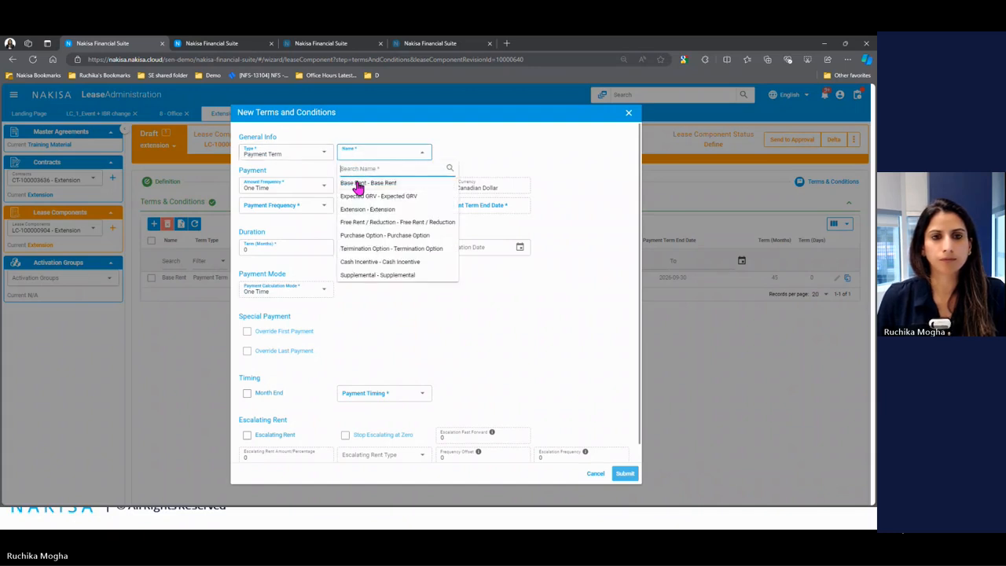
left_click(365, 210)
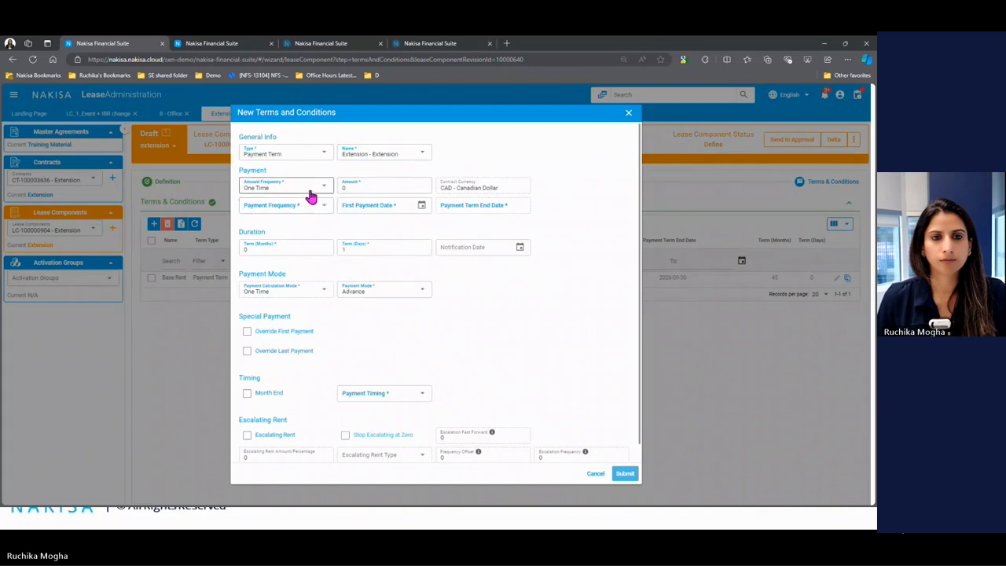
Step: Set the Extension payment term's amount to 10000 and its payment frequency to Monthly
left_click(353, 189)
left_click_drag(360, 189, 336, 192)
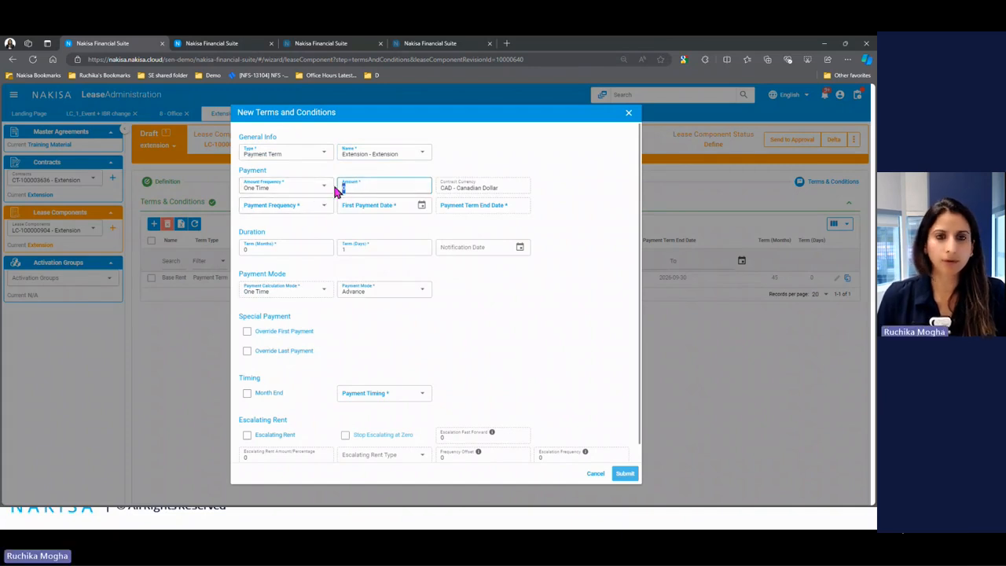
type("10000")
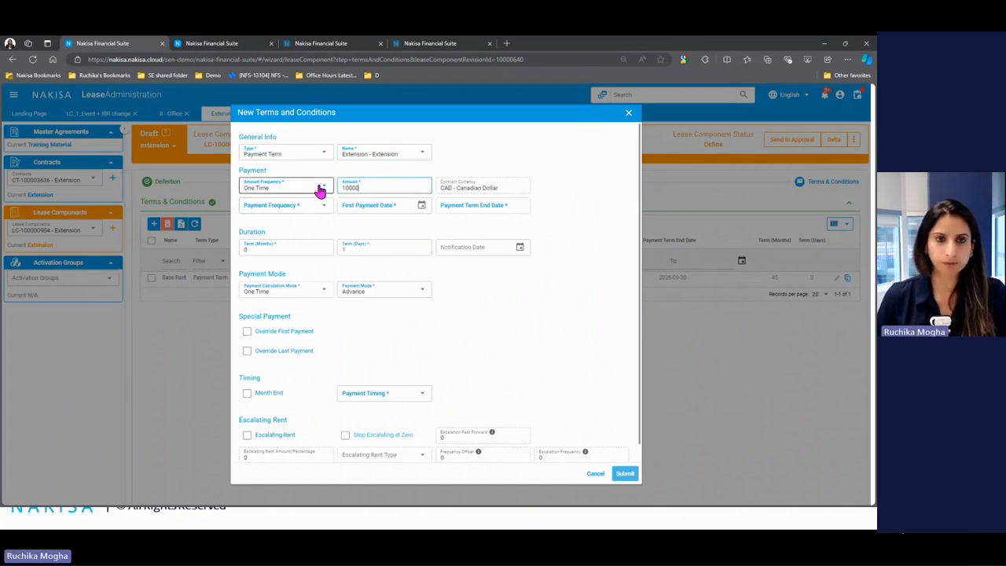
left_click(301, 206)
left_click(285, 233)
Step: Set the Extension term's first payment date to 2026-10-01
left_click(365, 205)
left_click(432, 229)
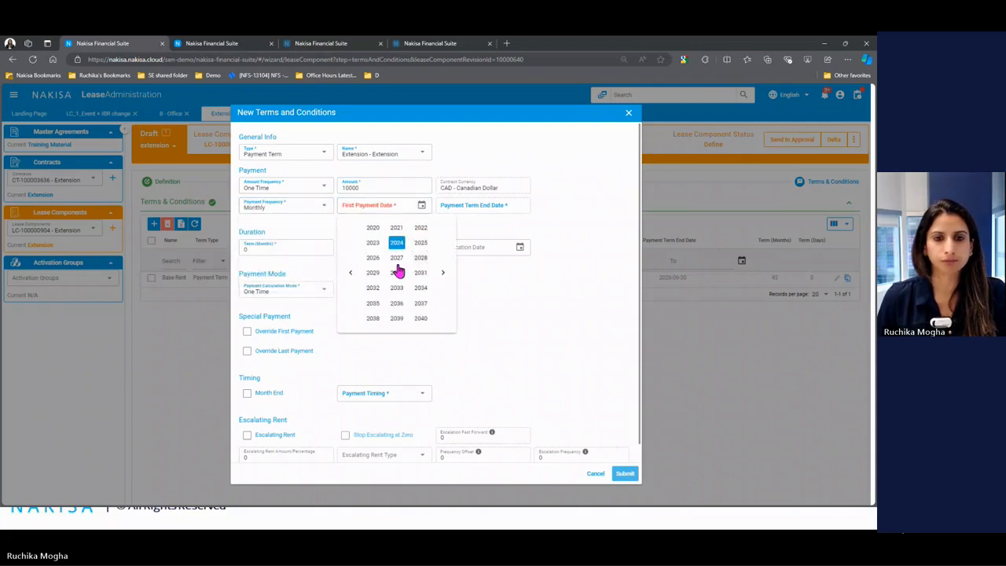
left_click(377, 258)
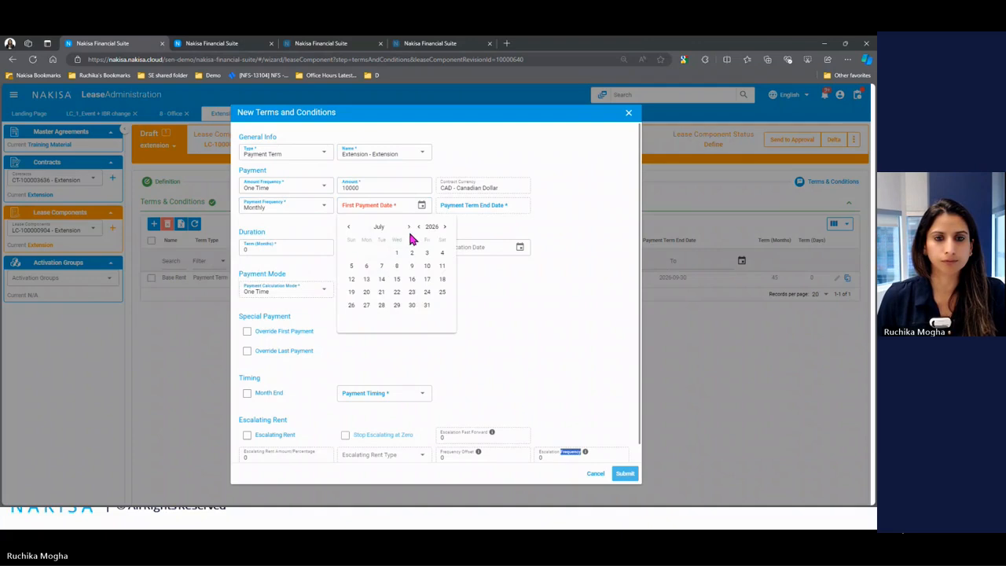
left_click(381, 228)
left_click(362, 318)
left_click(412, 255)
Step: Set the Extension term's payment end date to 2027-09-30 and its payment timing to End of Day
left_click(470, 207)
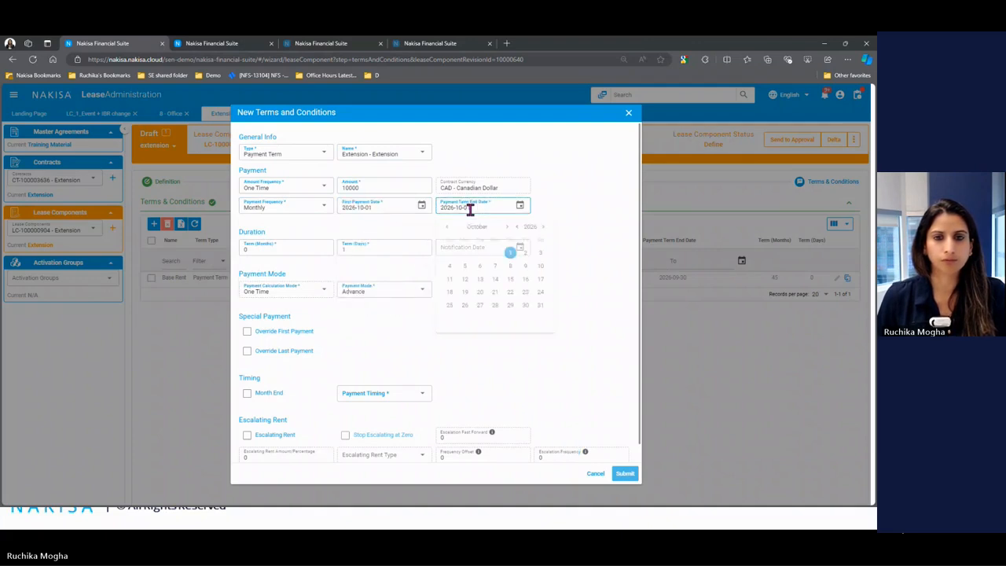
left_click_drag(469, 208, 421, 213)
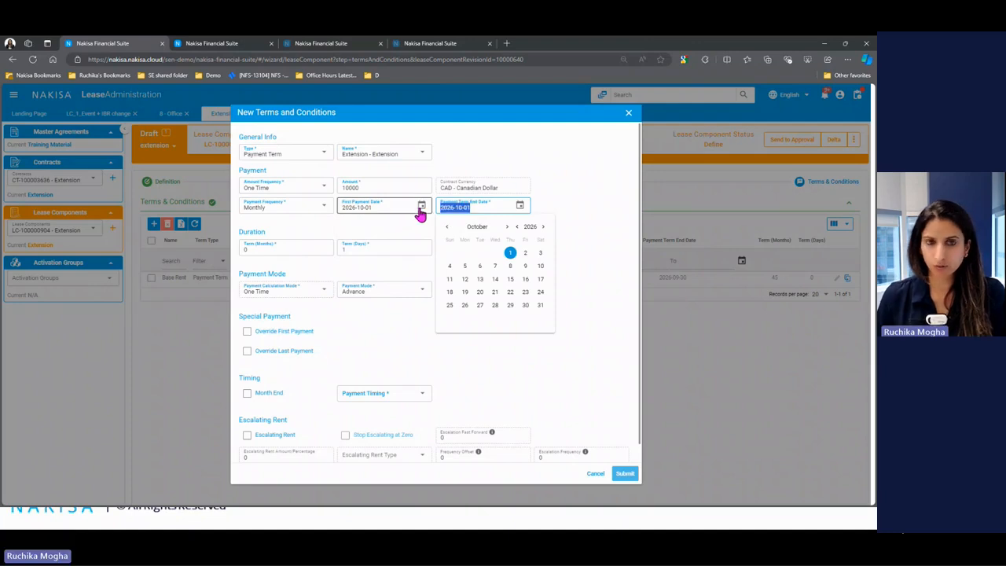
left_click(530, 229)
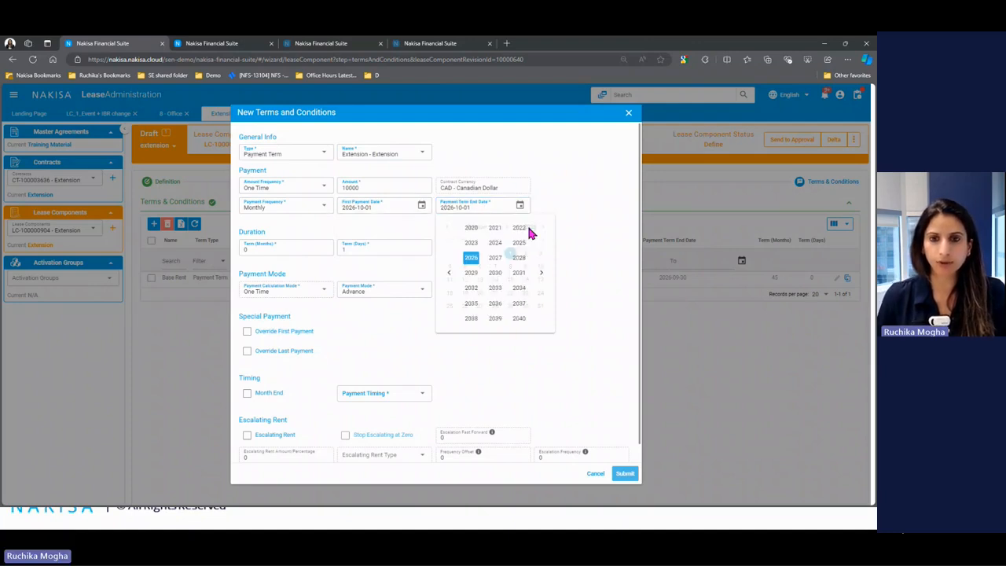
left_click(495, 257)
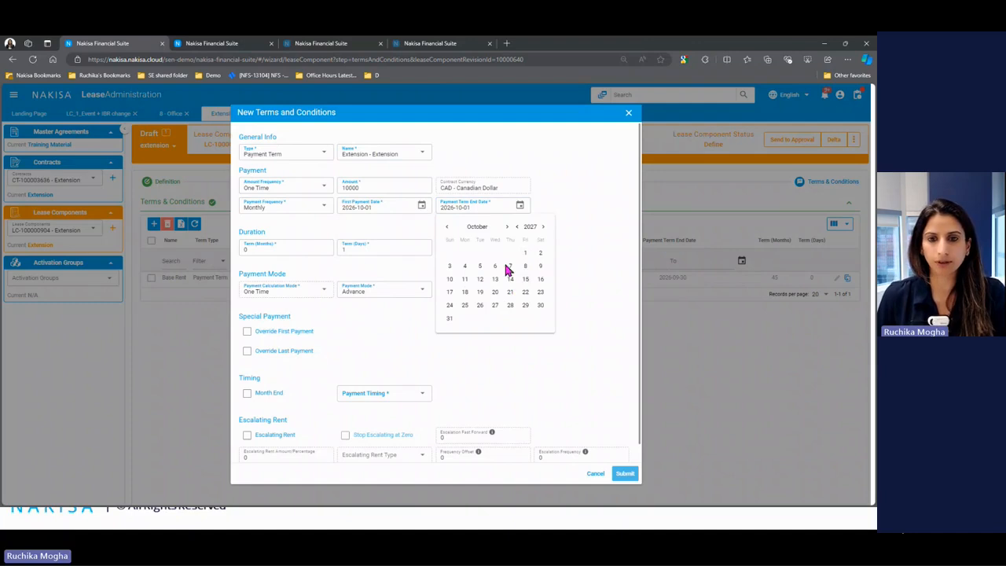
left_click(447, 226)
left_click(510, 306)
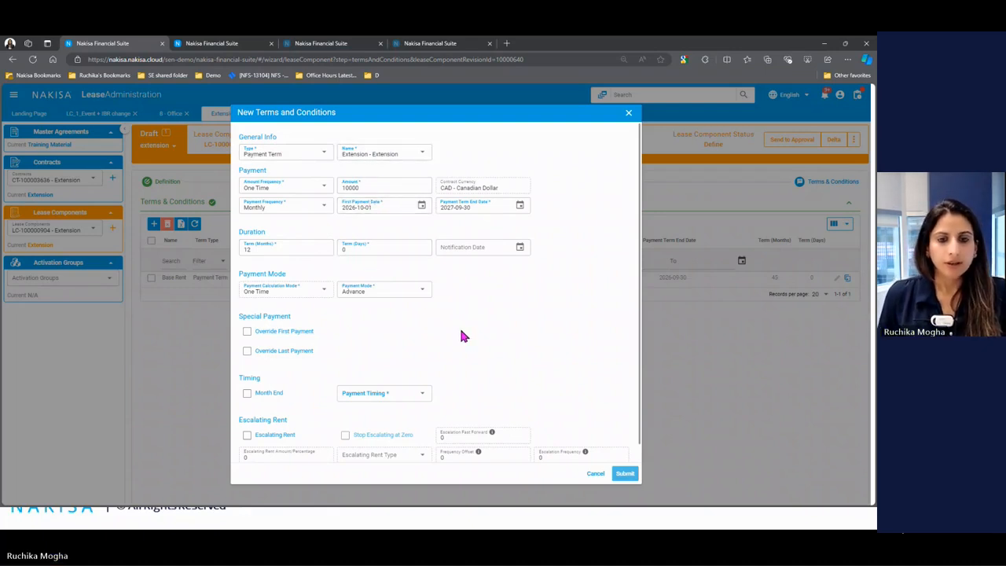
left_click(398, 398)
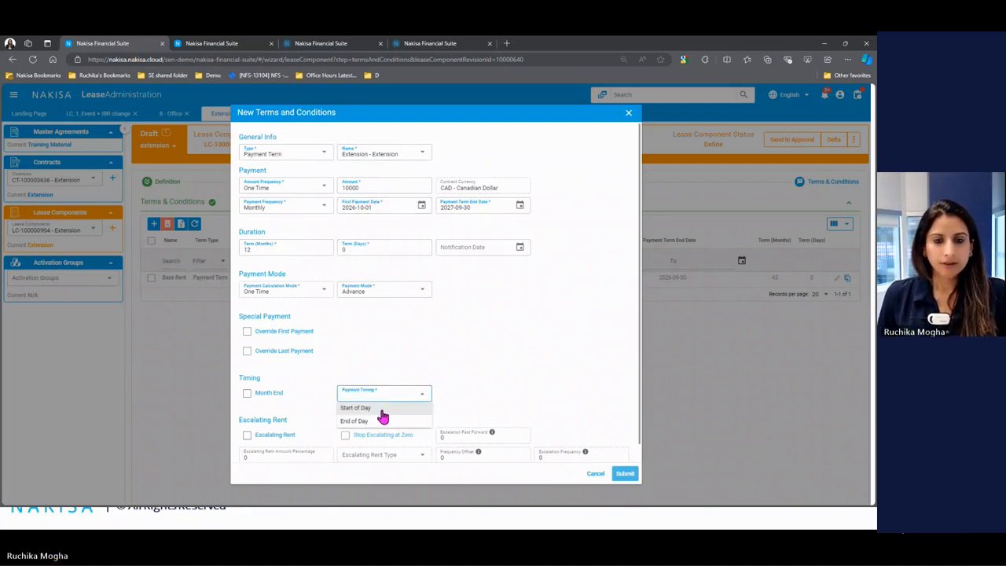
left_click(376, 421)
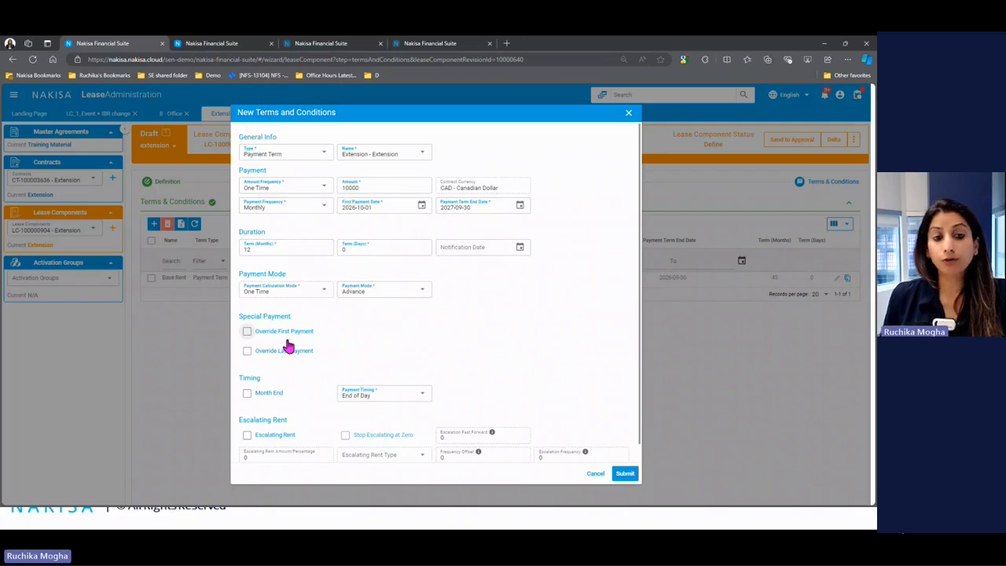
left_click(248, 331)
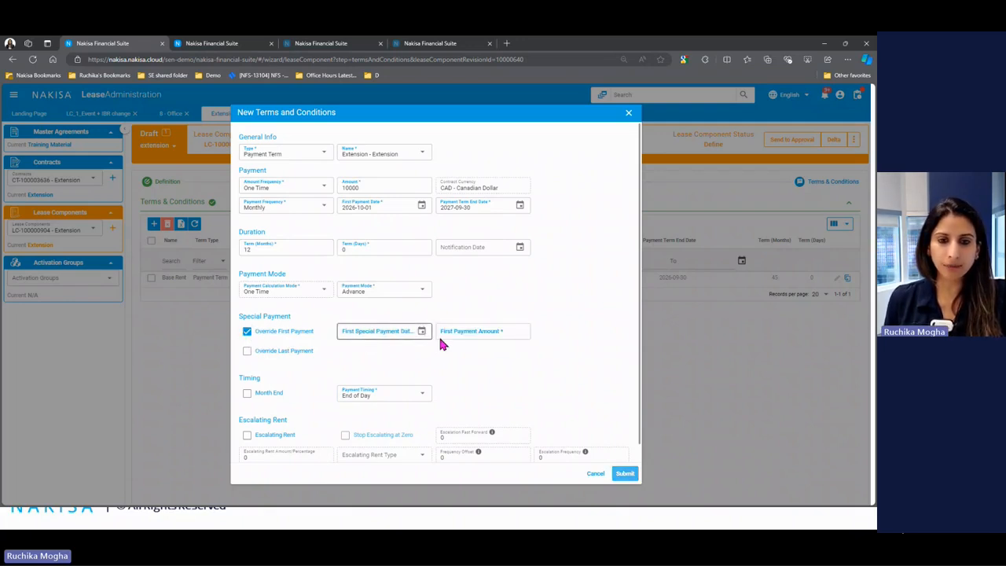
left_click(248, 333)
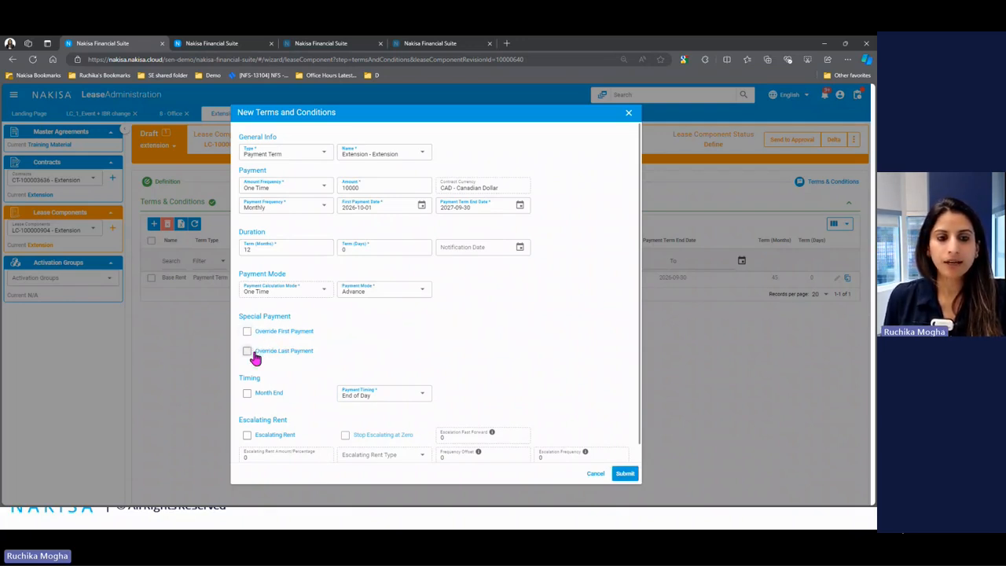
left_click(247, 352)
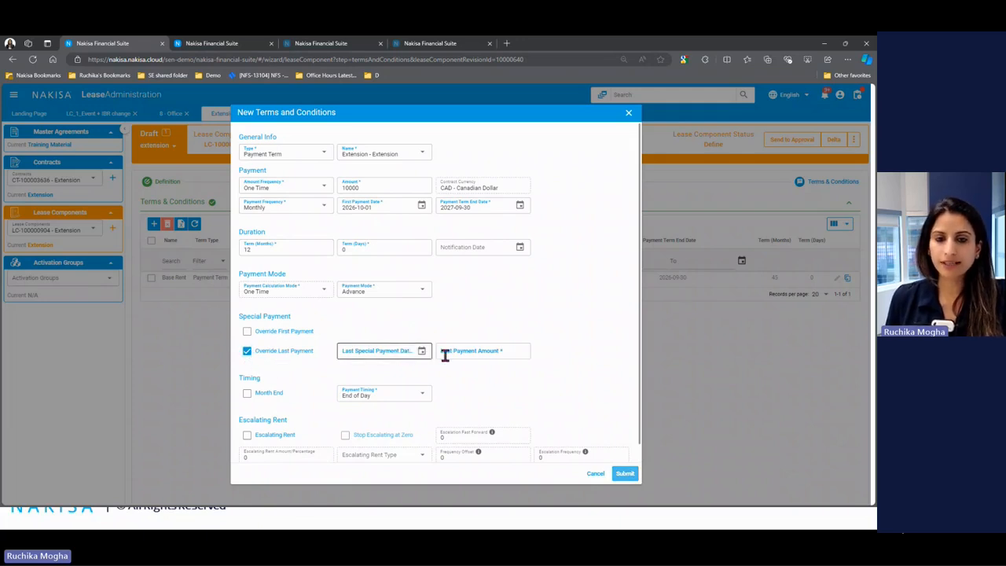
left_click(247, 352)
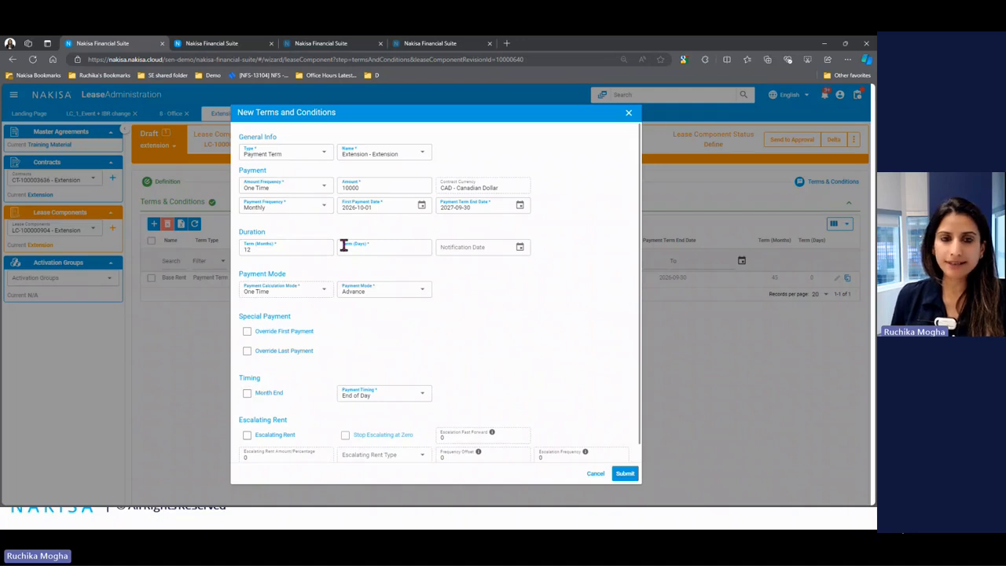
Step: Submit the completed Extension payment term to the lease component's terms and conditions
left_click(373, 207)
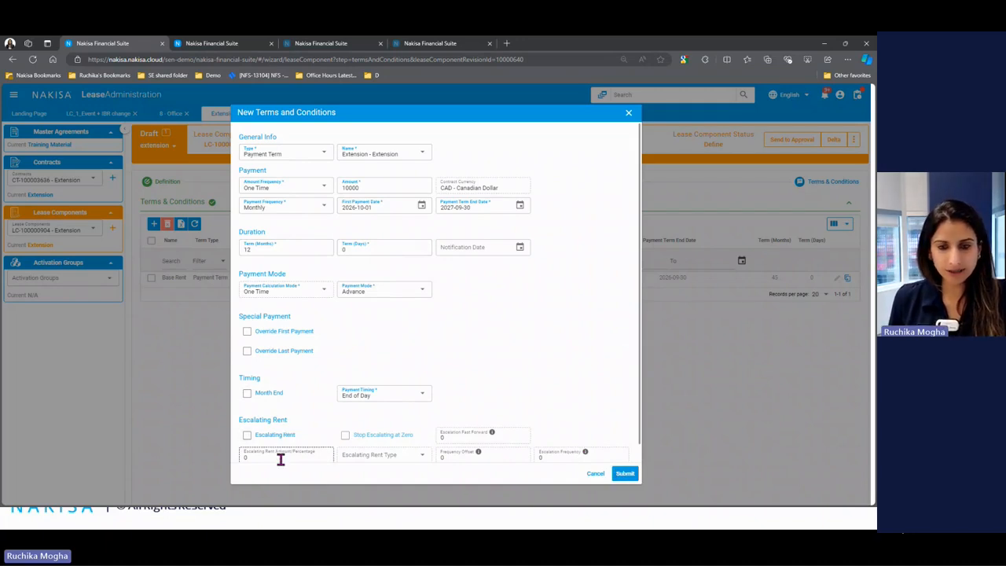
scroll(611, 449, "down", 1)
scroll(610, 449, "down", 1)
left_click(625, 473)
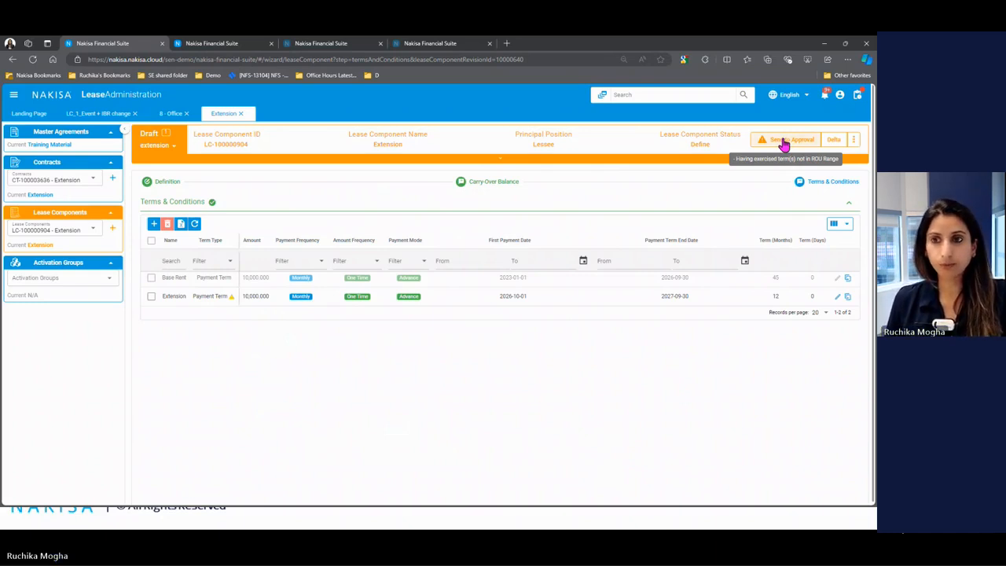
Step: Send the lease component's extension draft for approval, and approve its modifications without a comment
left_click(784, 143)
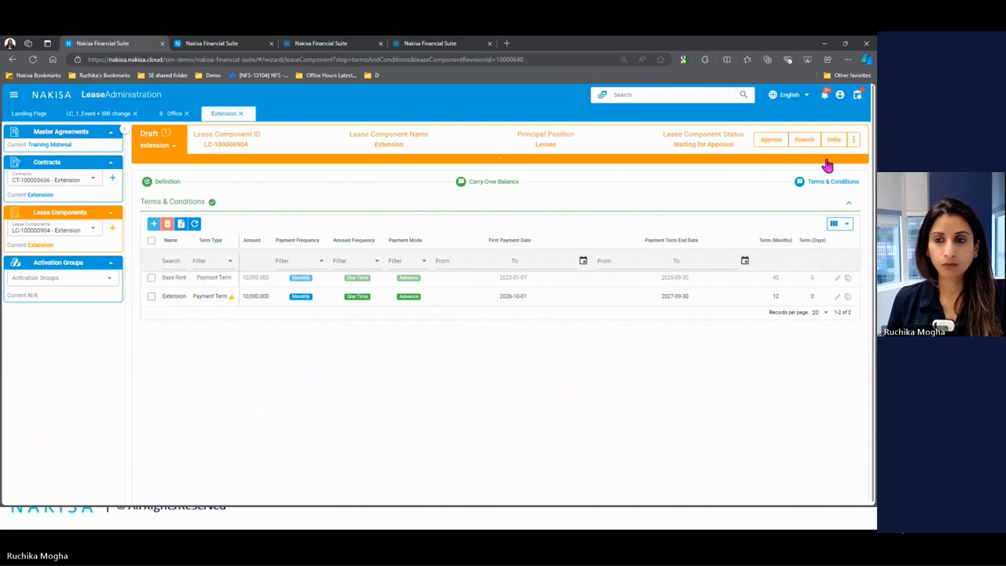
left_click(772, 142)
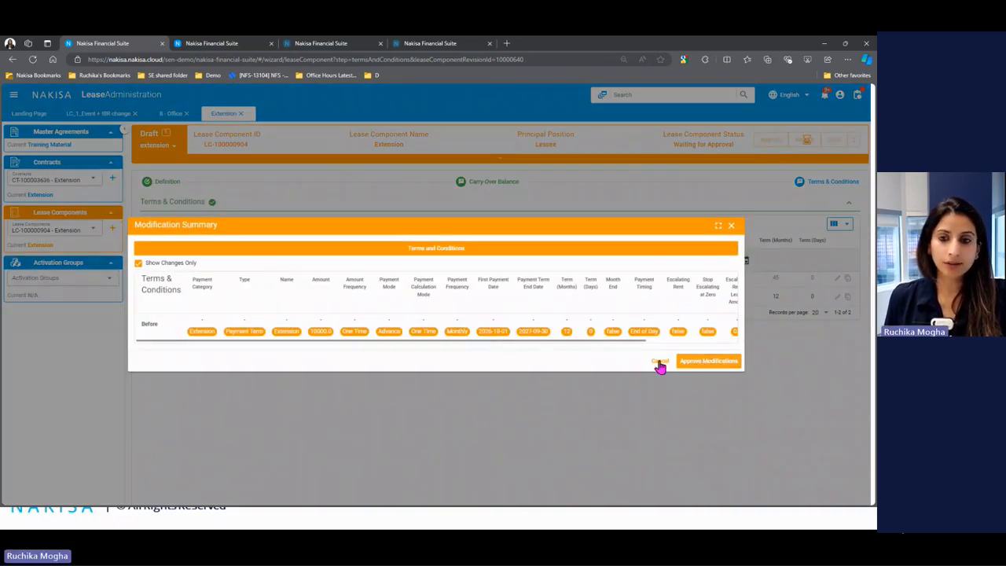
left_click_drag(637, 341, 584, 338)
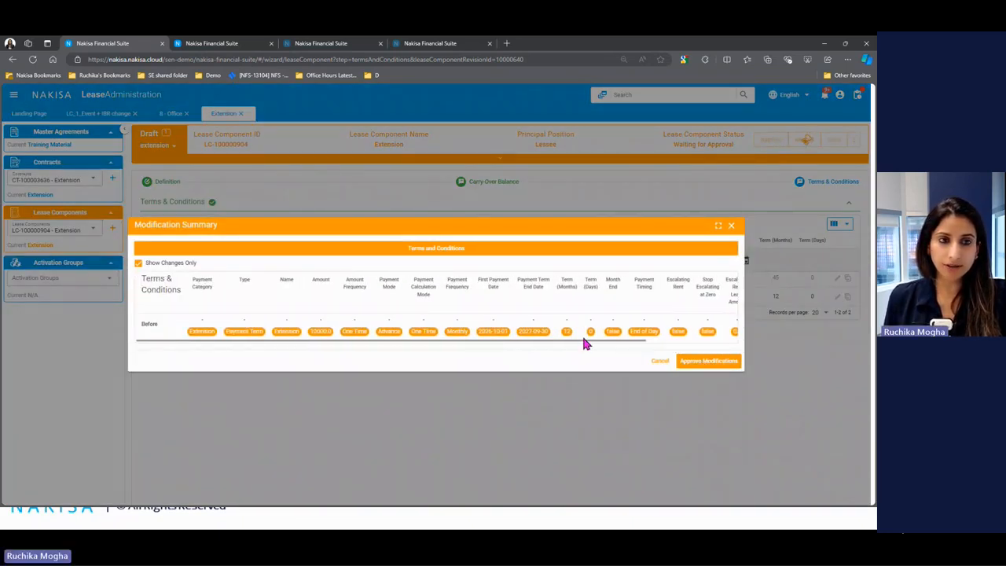
left_click(704, 363)
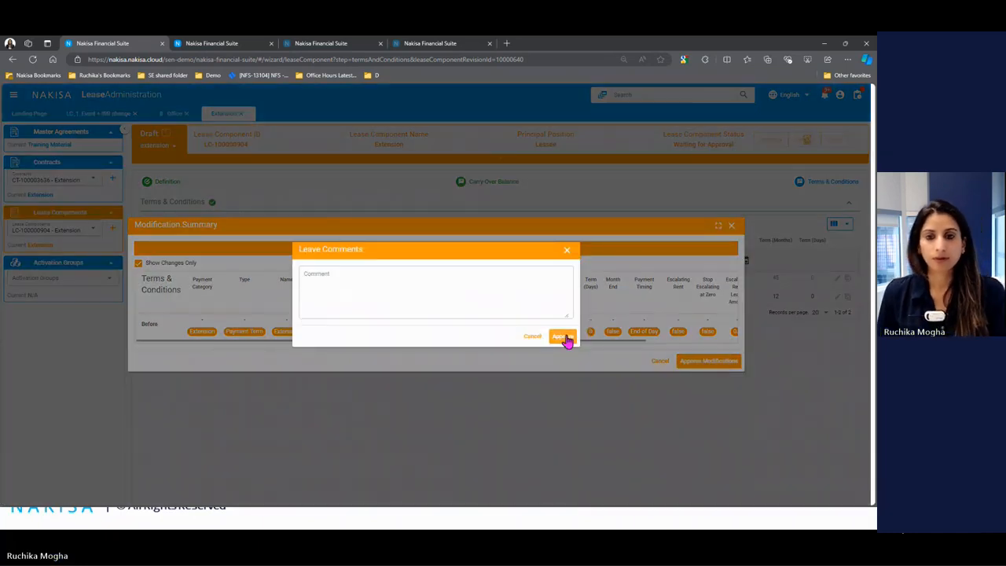
left_click(562, 337)
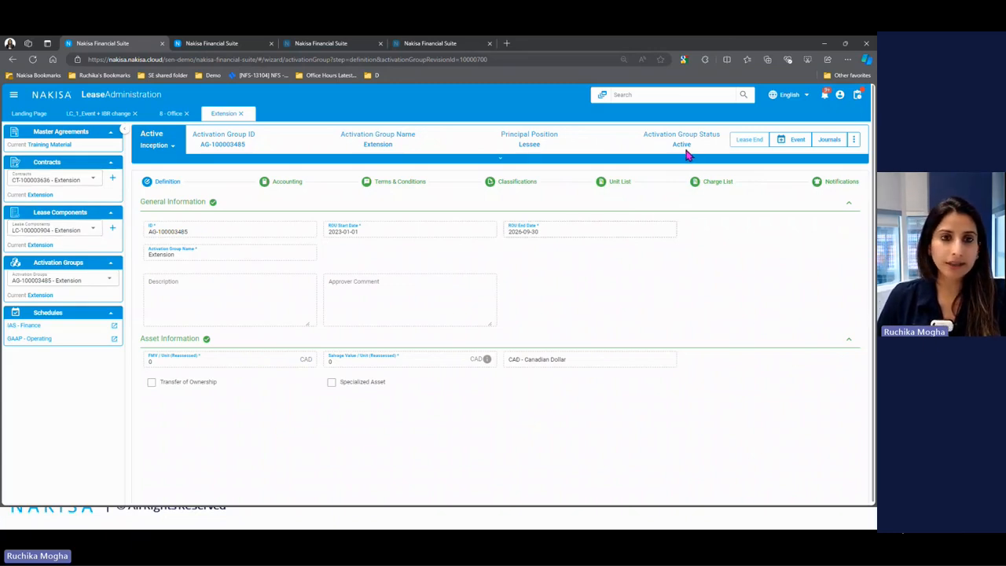
Step: Return to the Extension lease component and view its terms and conditions
left_click(41, 245)
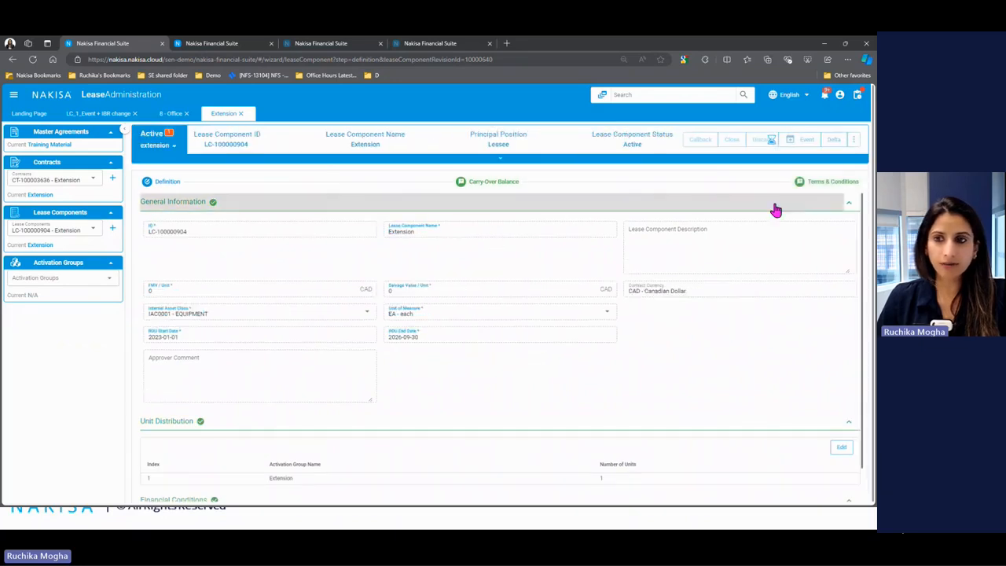
left_click(831, 187)
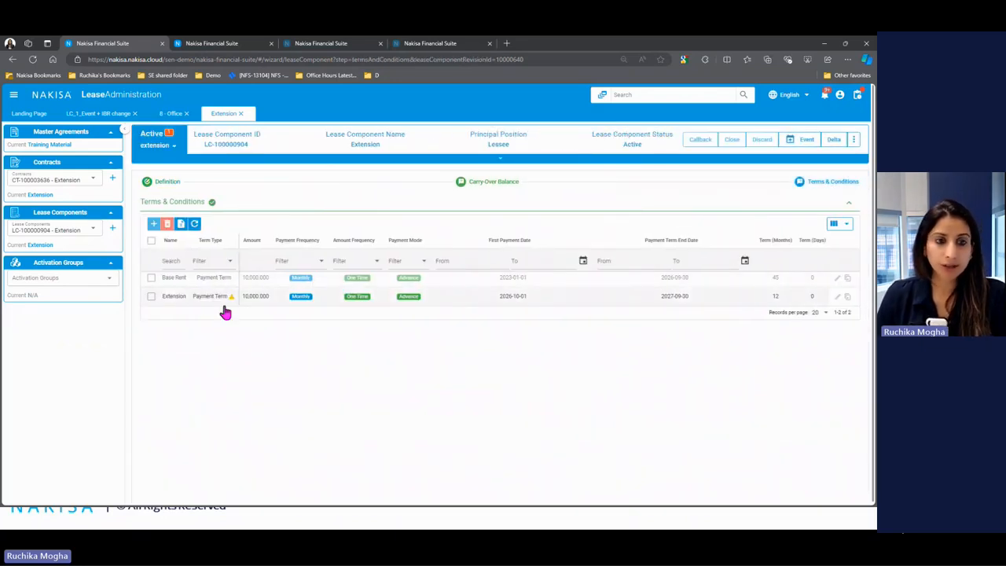
Step: Open the Extension lease component's Extension activation group and view its terms and conditions
left_click(167, 146)
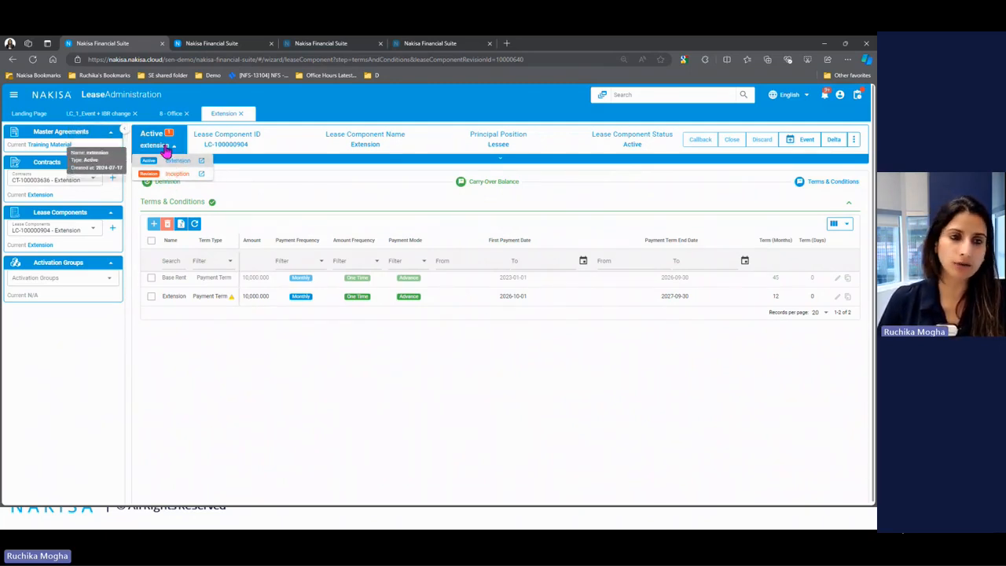
left_click(84, 282)
left_click(77, 311)
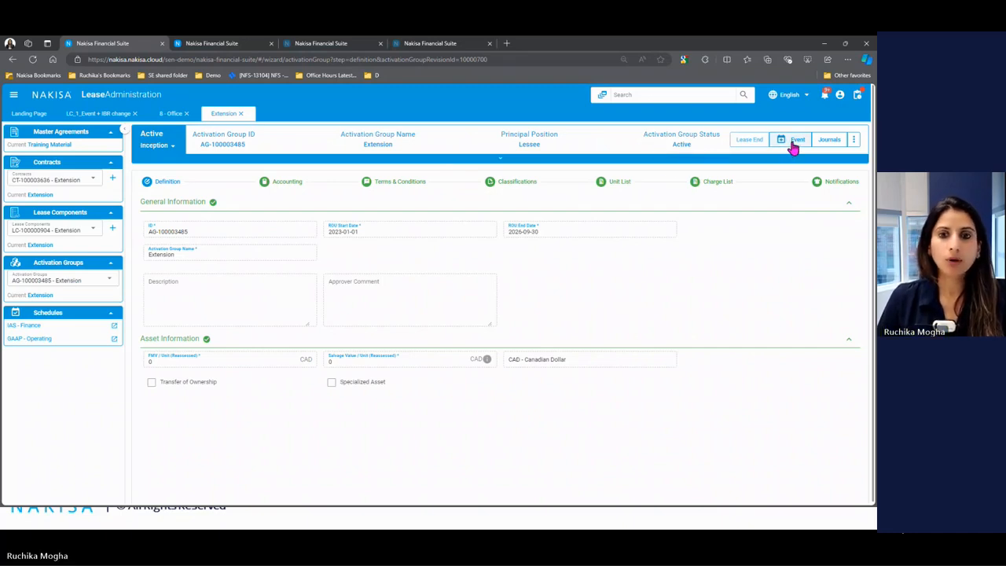
left_click(412, 187)
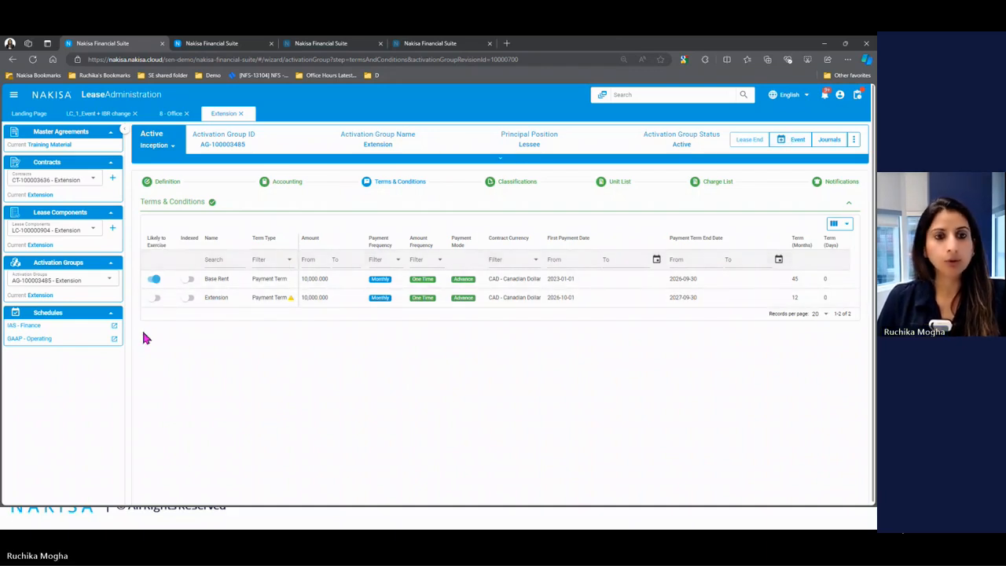
Step: Start an event on the activation group, naming it extension with a modification date of 2023-09-01
left_click(792, 141)
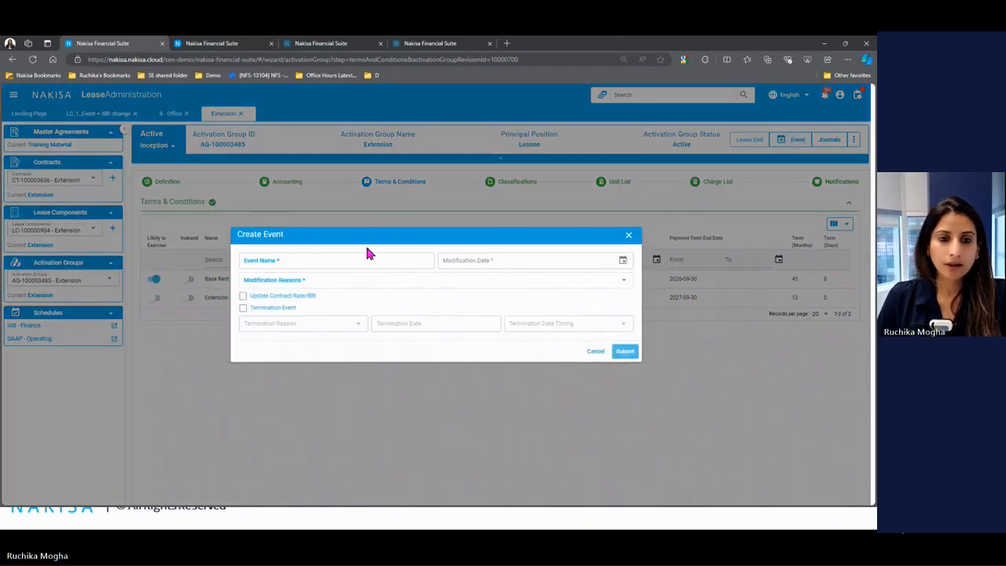
left_click(353, 260)
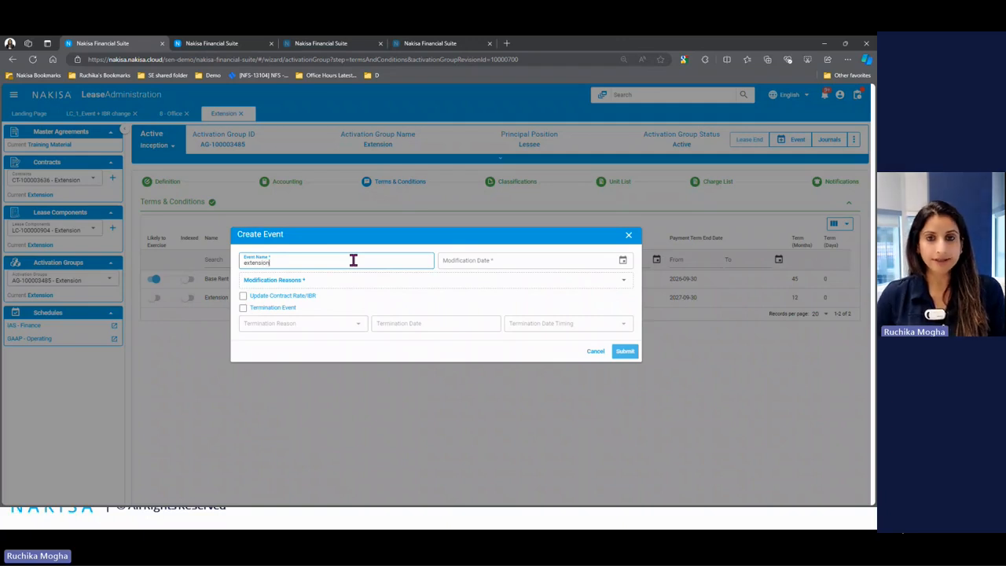
left_click(455, 262)
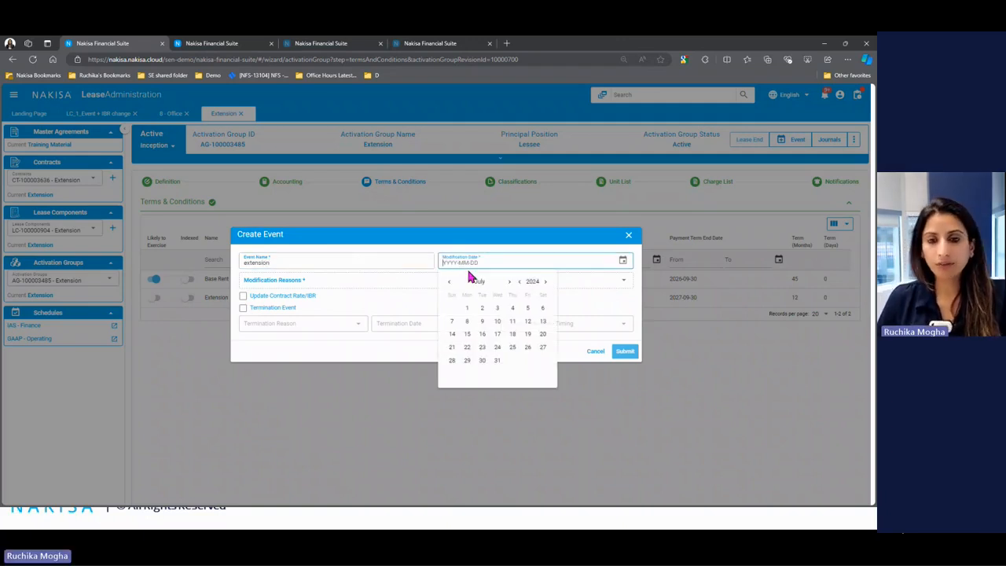
left_click(533, 284)
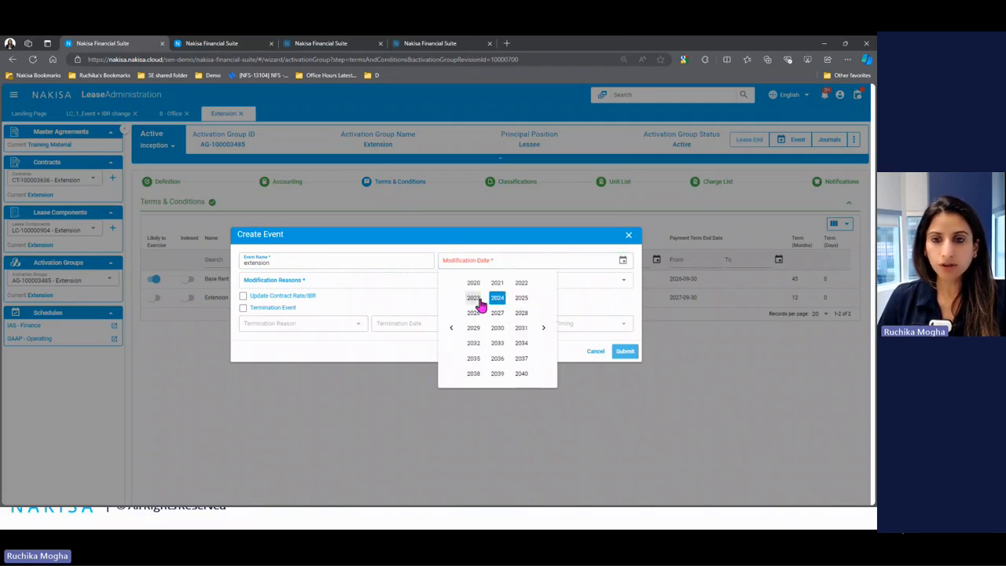
left_click(477, 302)
left_click(480, 286)
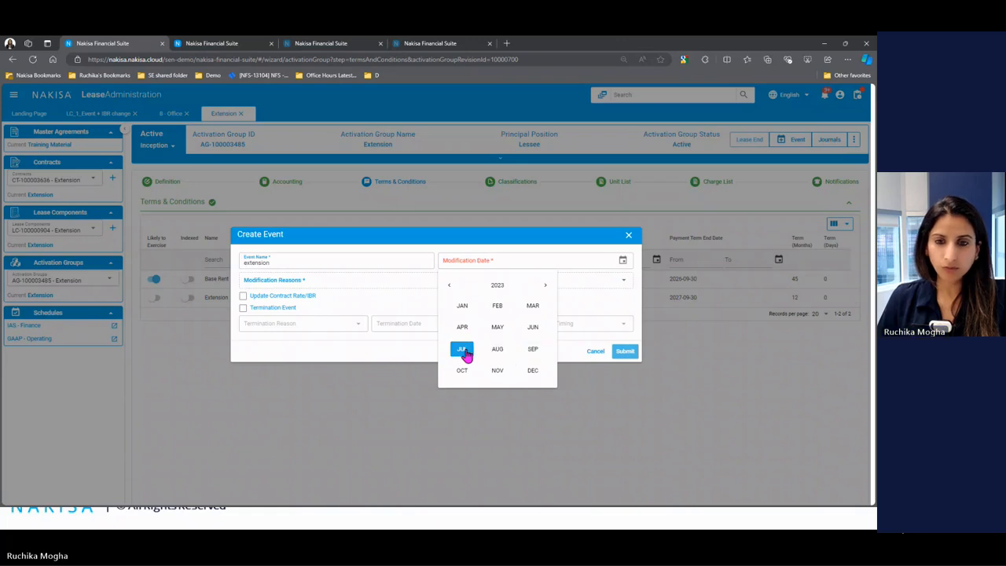
left_click(532, 350)
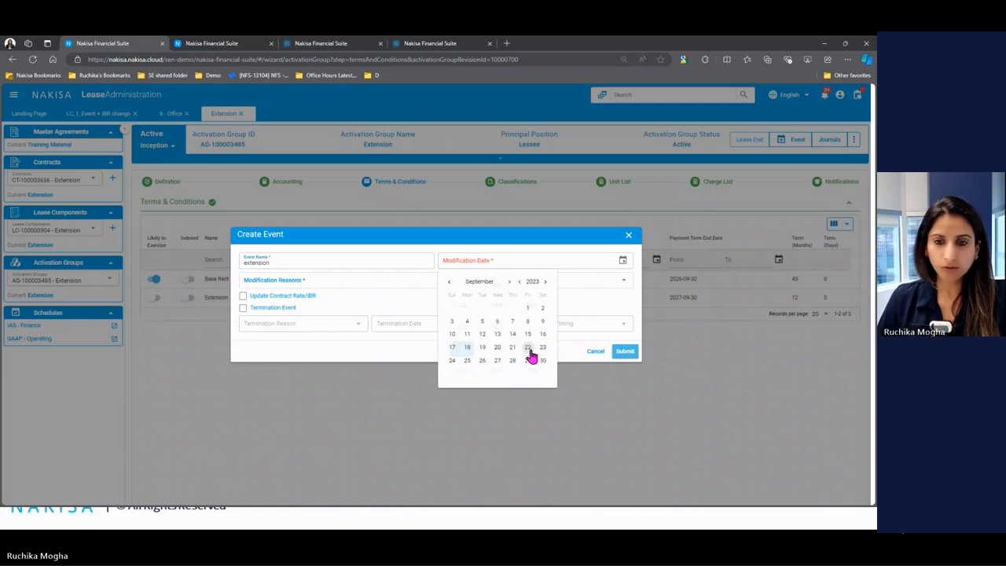
left_click(529, 310)
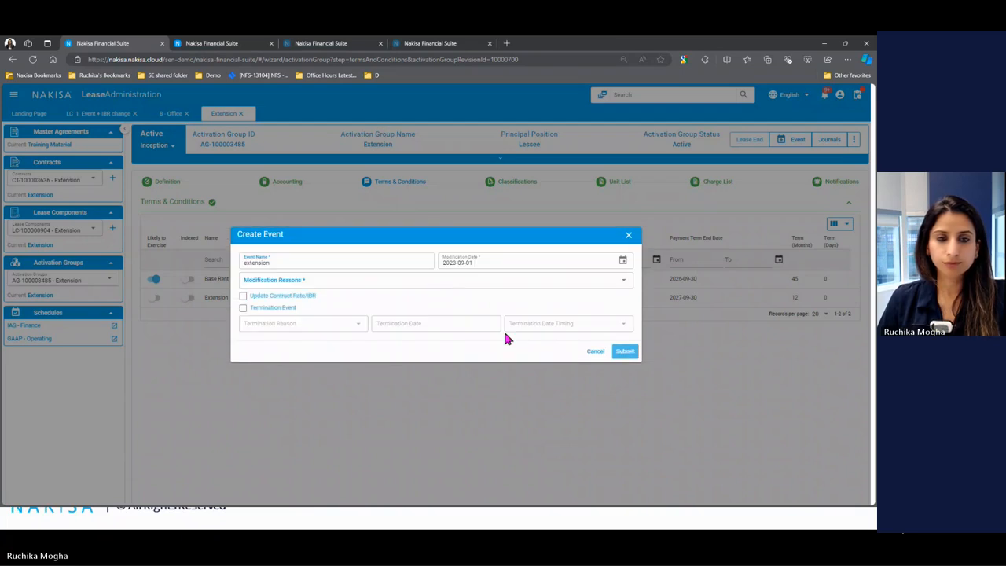
Step: Set the event's modification reason to Terms & Conditions Reassessment only, without a contract rate change, and submit the event
left_click(294, 286)
left_click(307, 315)
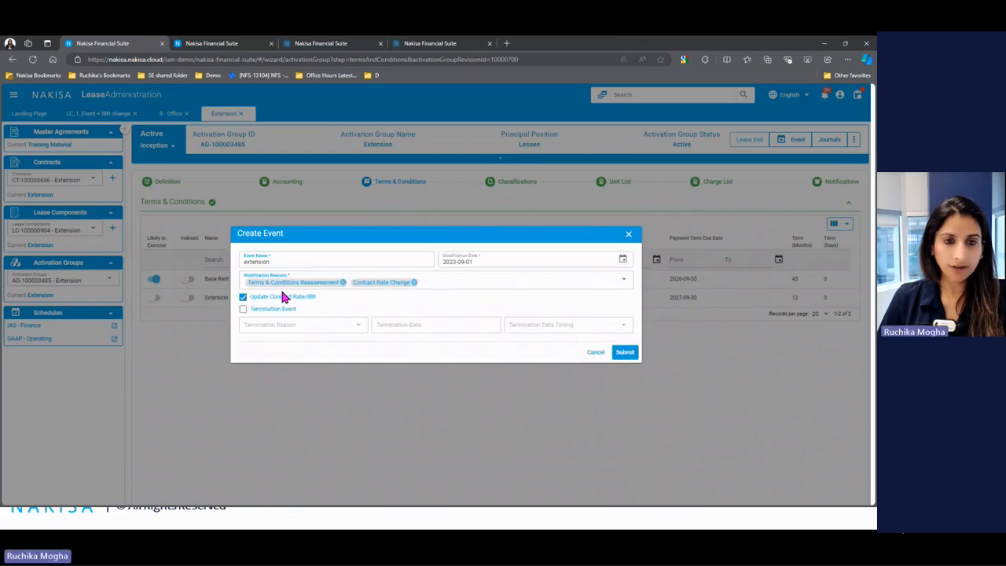
left_click(414, 284)
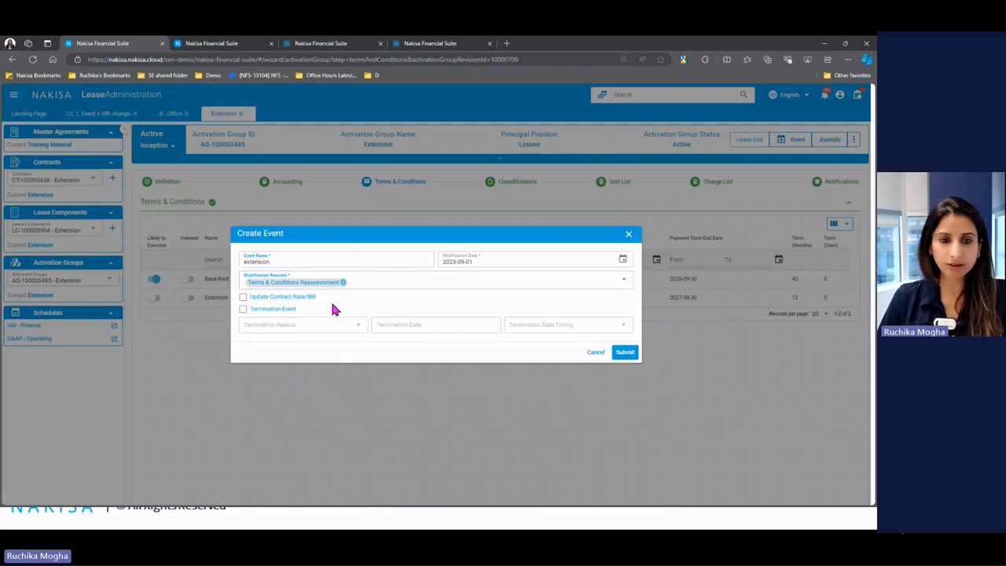
left_click(625, 353)
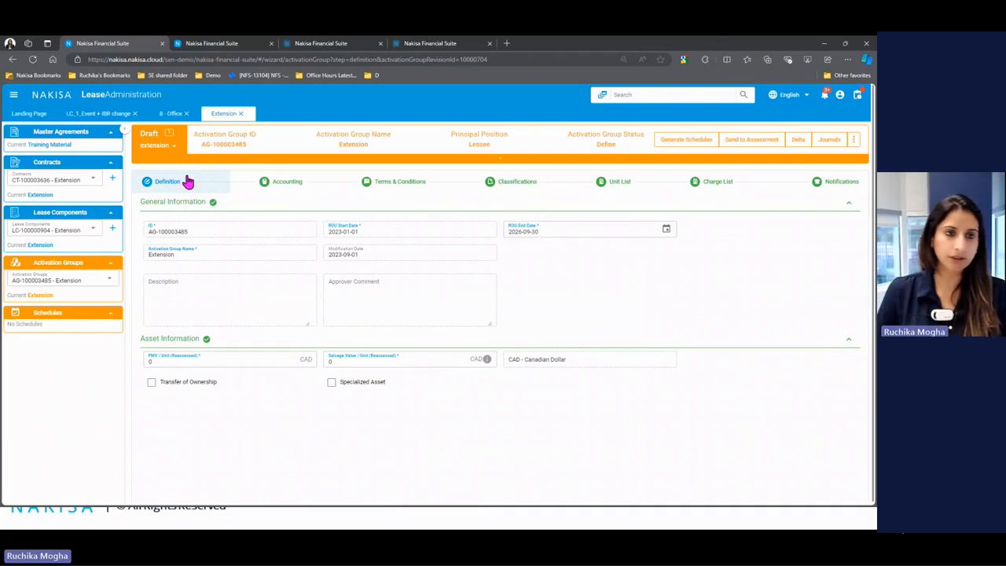
Step: Turn off Likely to Exercise for the Extension term and set the activation group draft's ROU end date to 2027-09-30
left_click(391, 190)
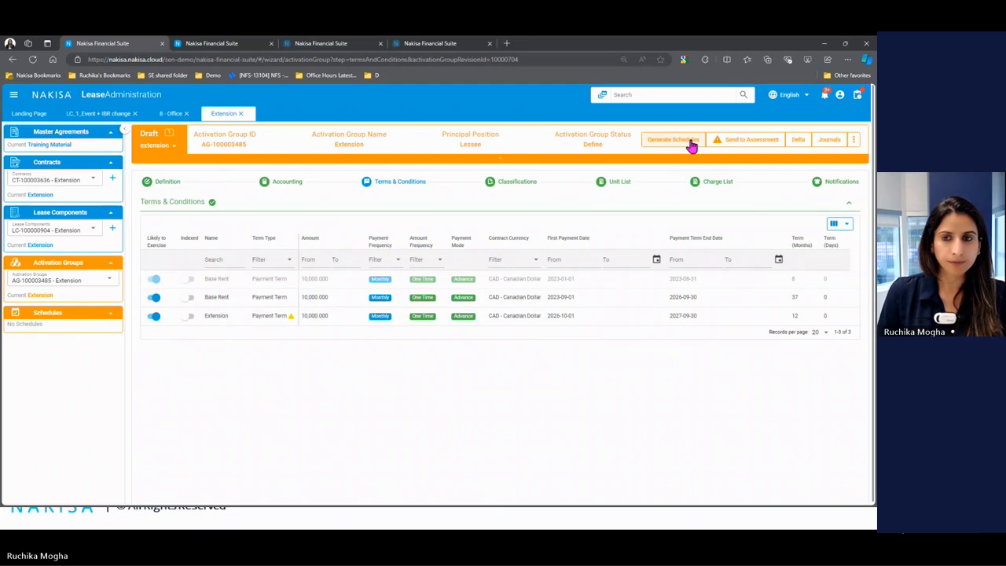
left_click(156, 319)
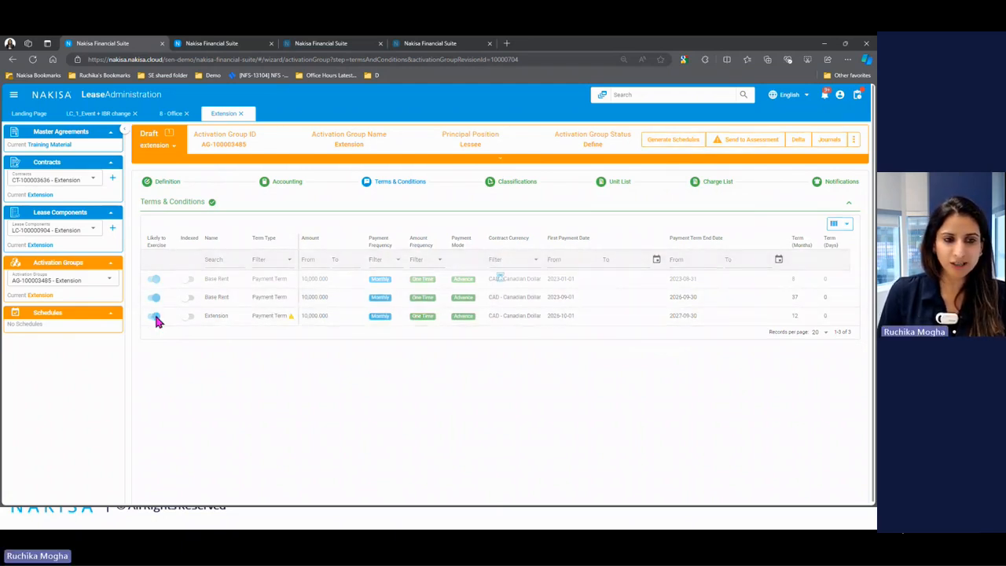
left_click(166, 184)
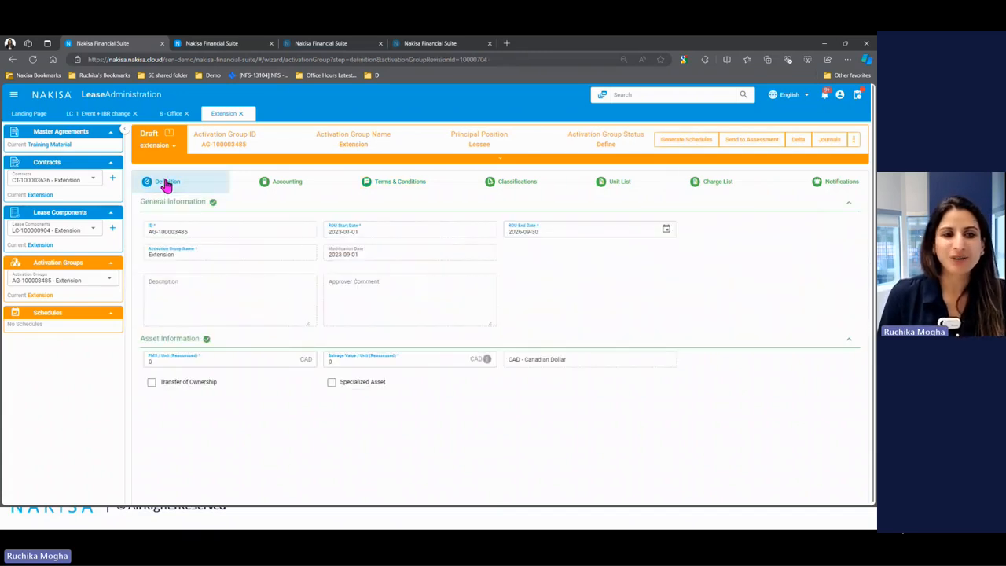
left_click(555, 233)
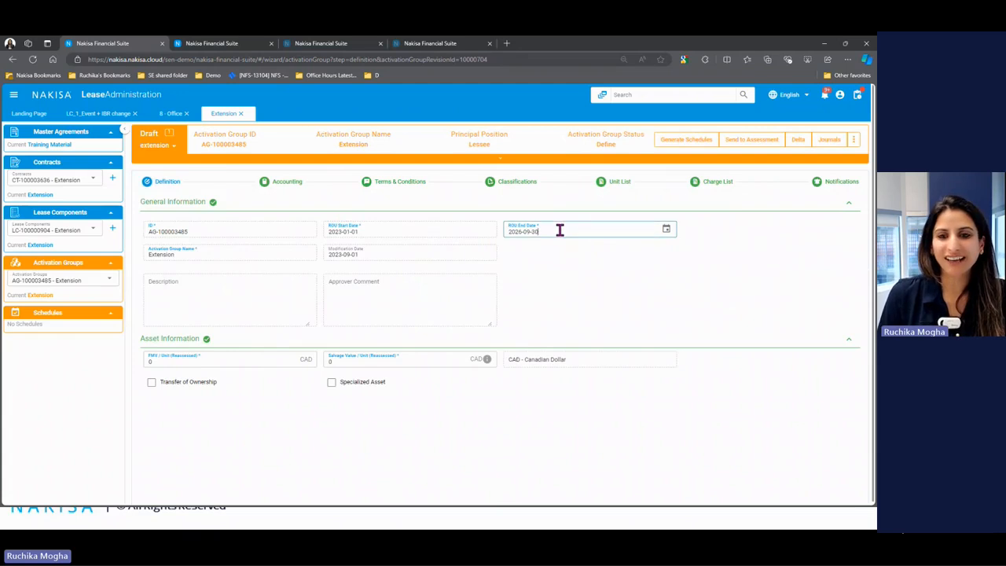
left_click(522, 233)
key("BackSpace")
type("7")
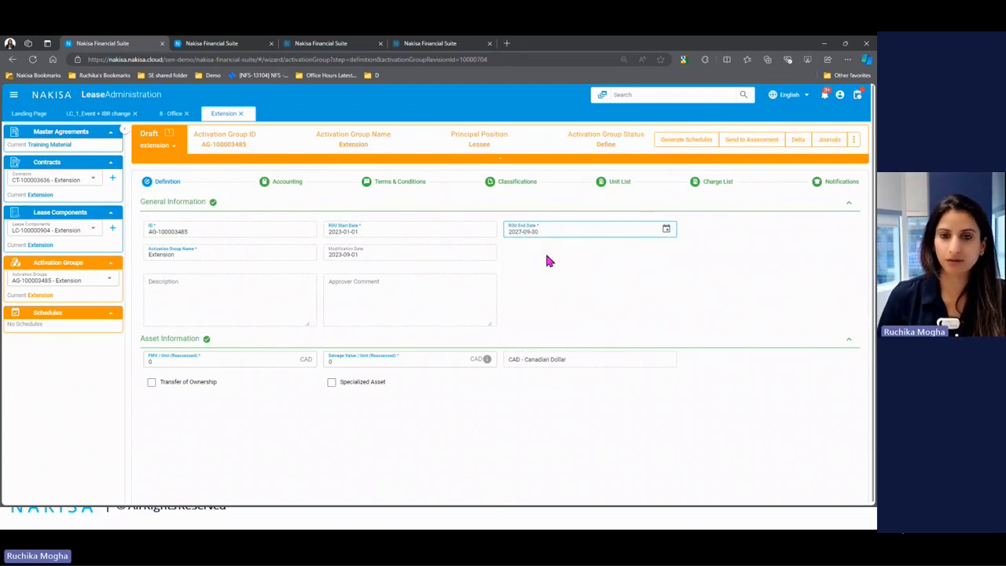
left_click(553, 262)
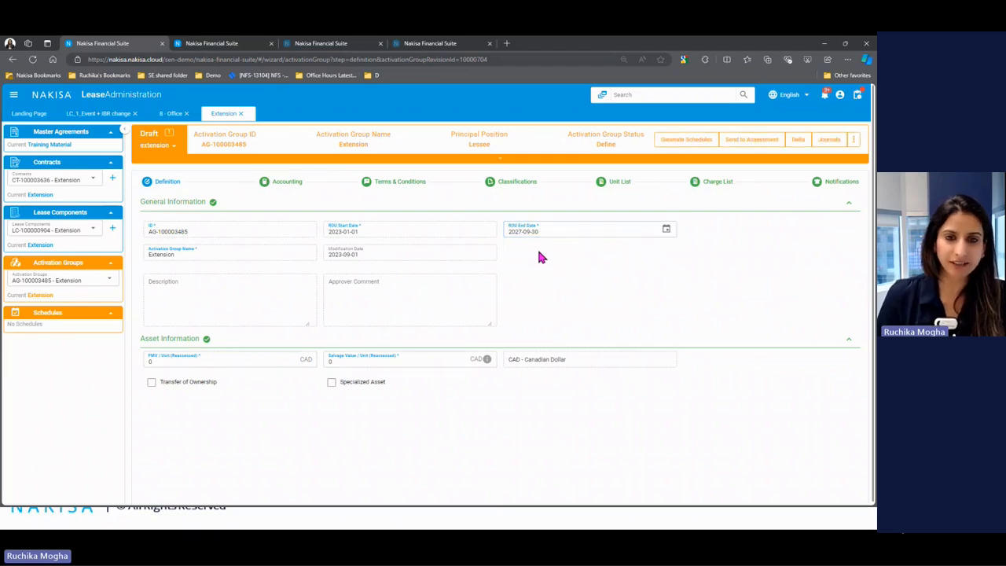
Step: Mark the Extension payment term as likely to exercise and generate the activation group draft's schedules
left_click(412, 187)
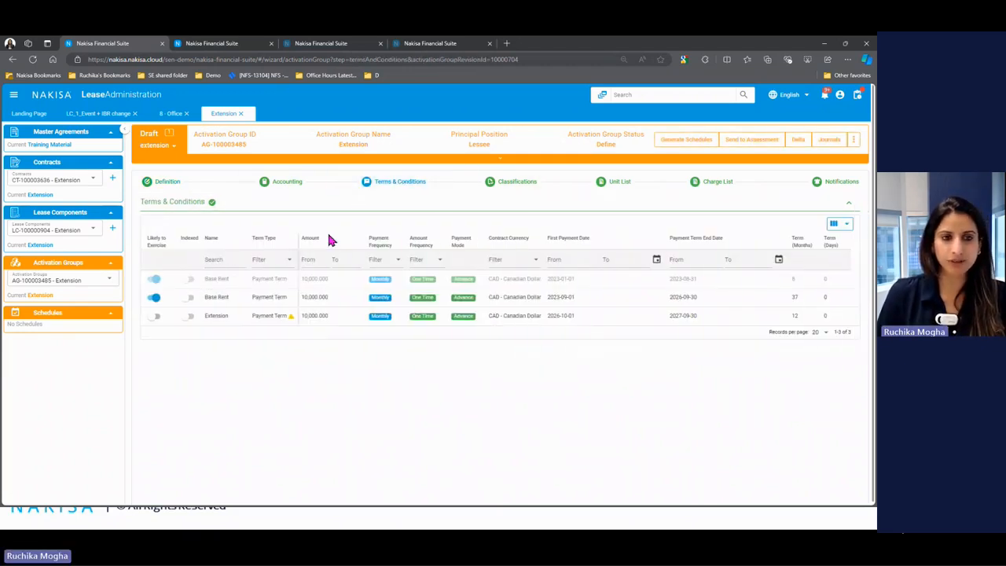
left_click(155, 317)
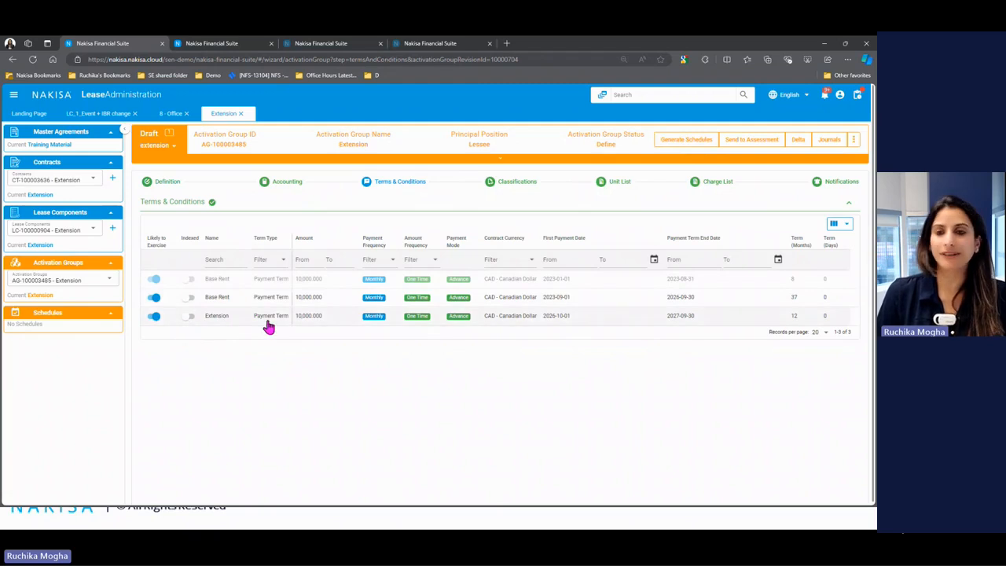
left_click(703, 147)
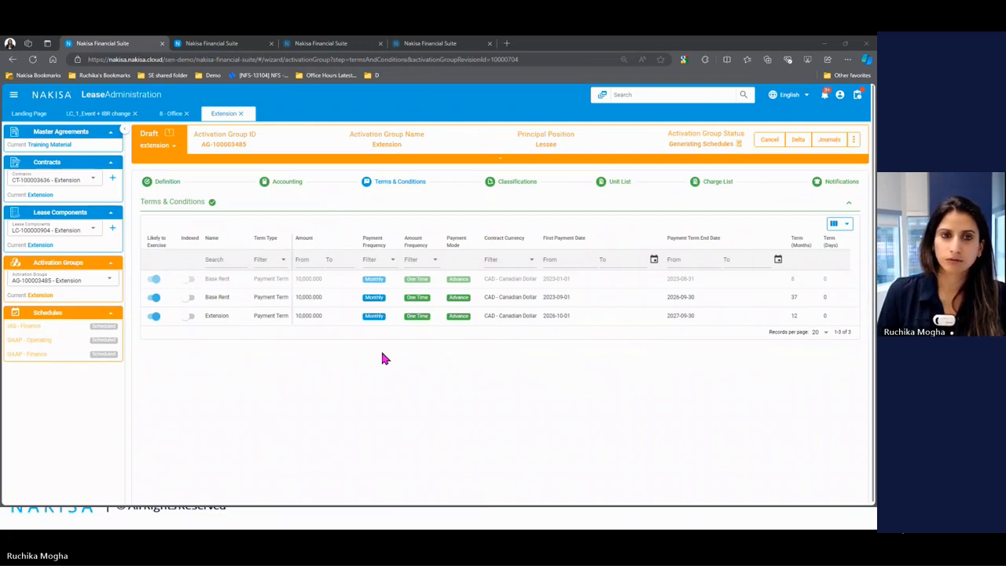
Step: Open the bookmarked Extension contract from the Office Hours bookmarks in a new browser tab and switch to it
left_click(376, 76)
left_click(344, 76)
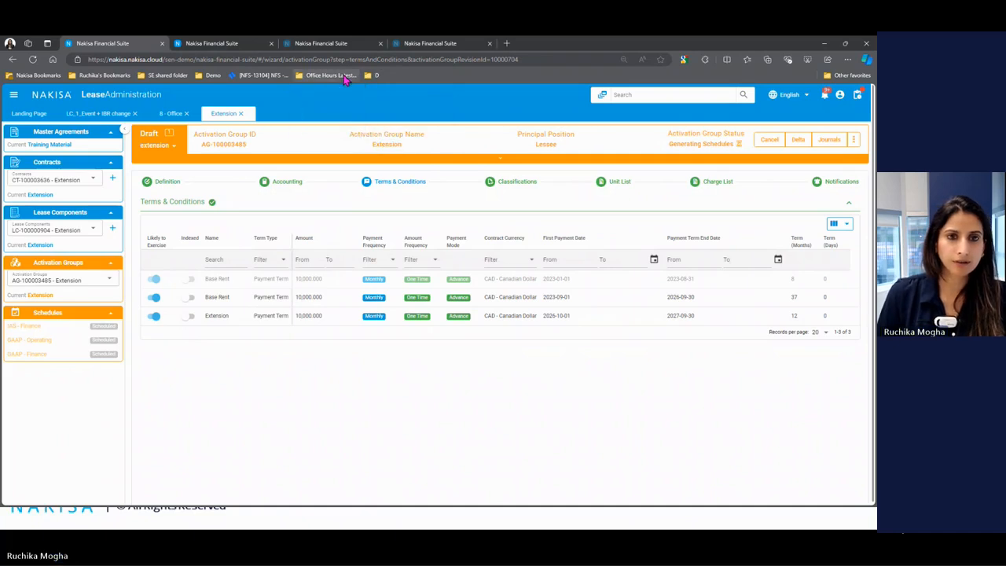
left_click(343, 76)
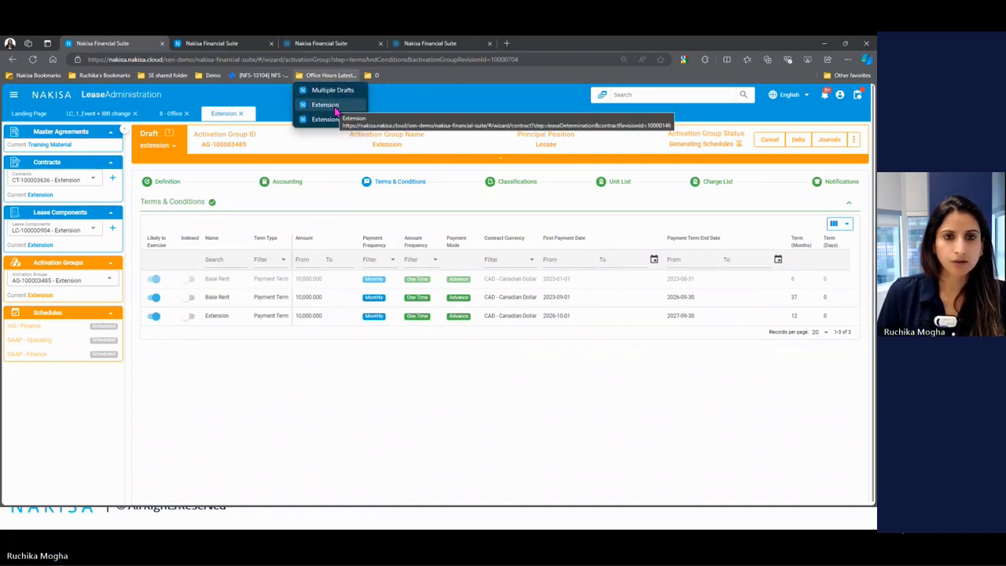
right_click(335, 112)
left_click(360, 115)
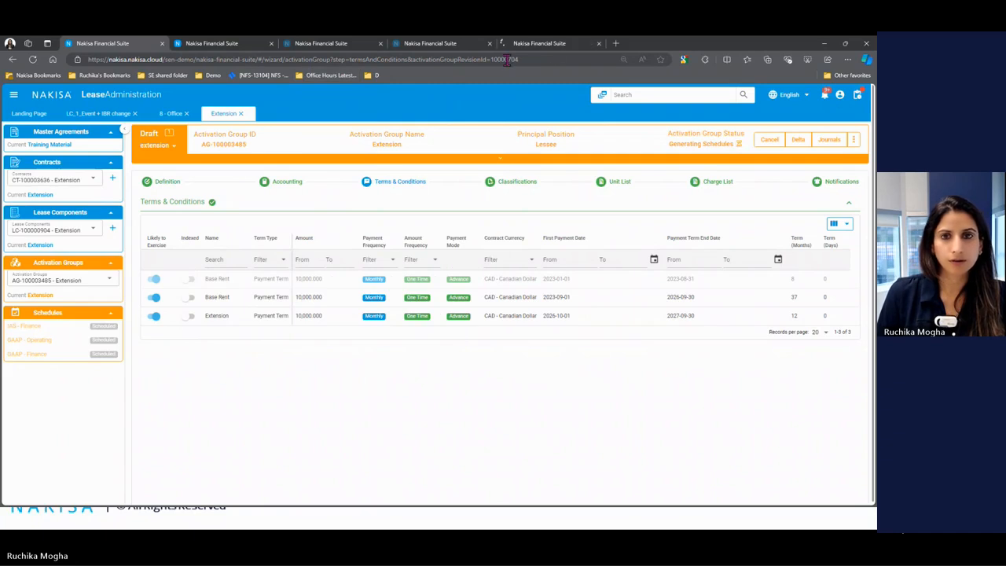
left_click(549, 45)
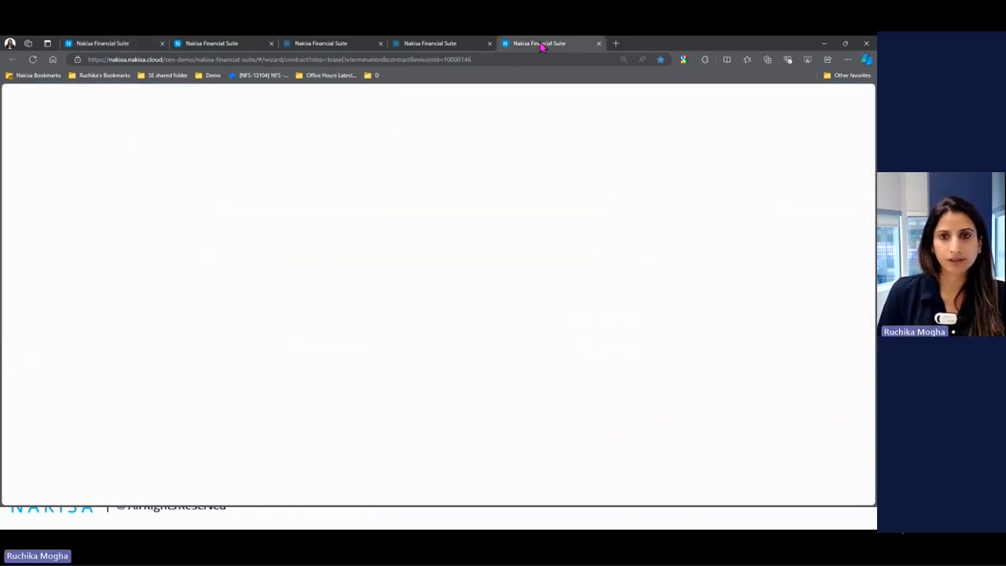
Step: Open the contract's CT_13 Extension lease component and its CT_13 Extension activation group
left_click(58, 234)
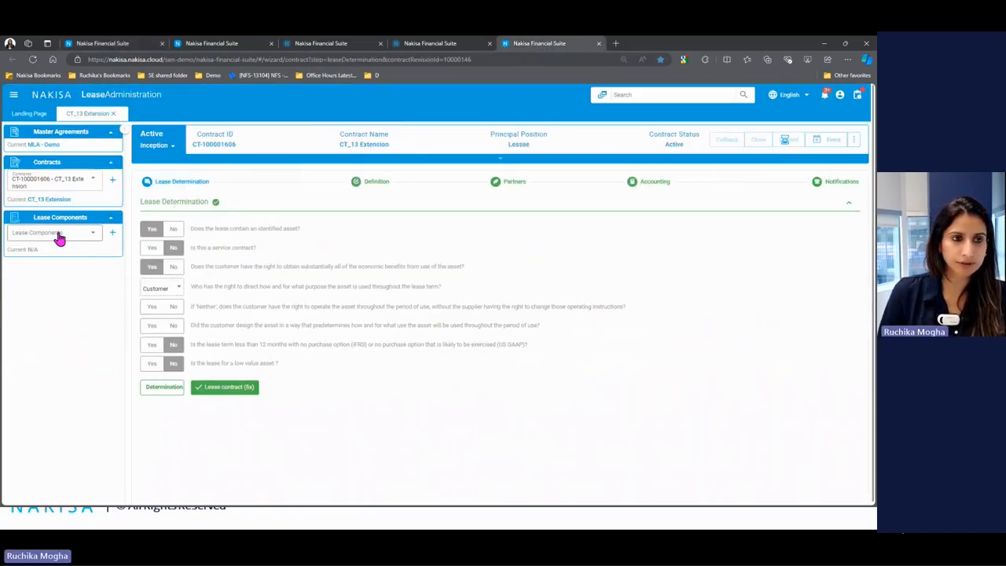
left_click(61, 265)
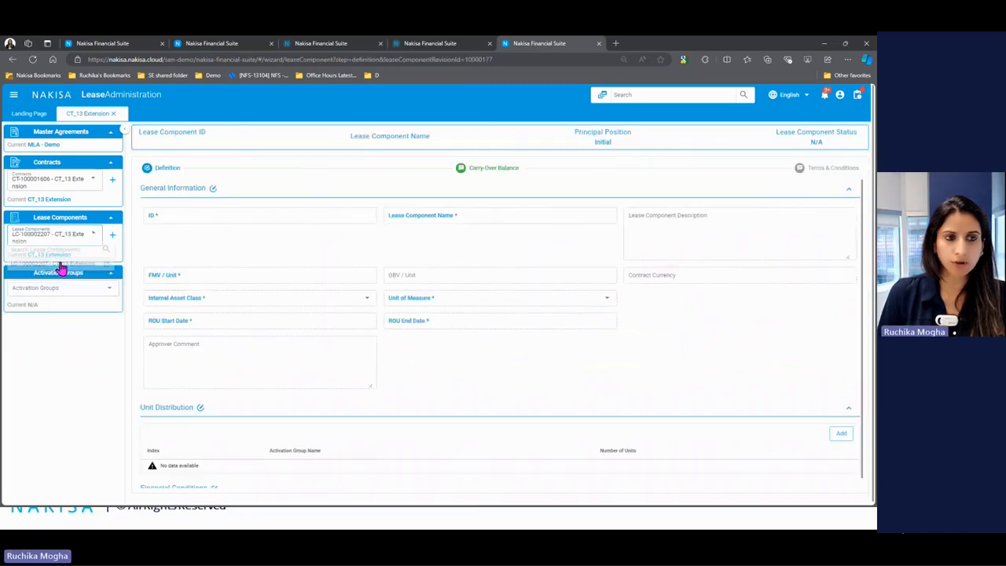
left_click(60, 292)
left_click(56, 323)
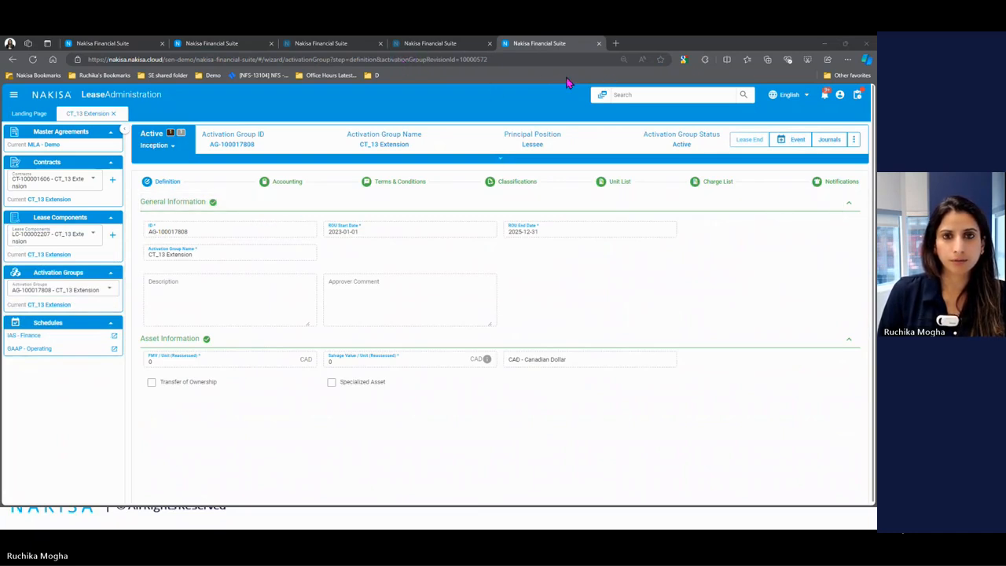
Step: Return to the Extension activation group's draft in its original browser tab
left_click(445, 43)
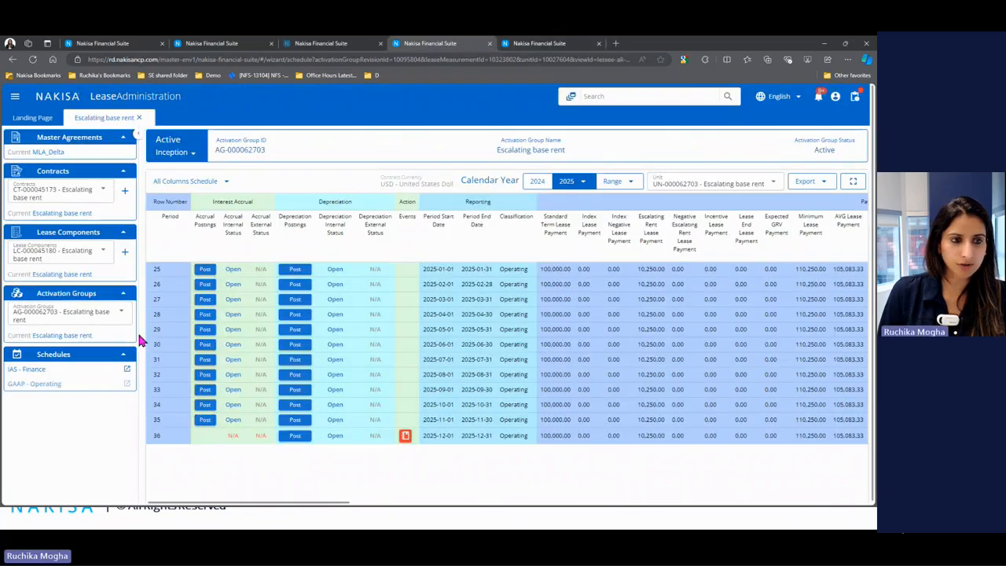
left_click(231, 44)
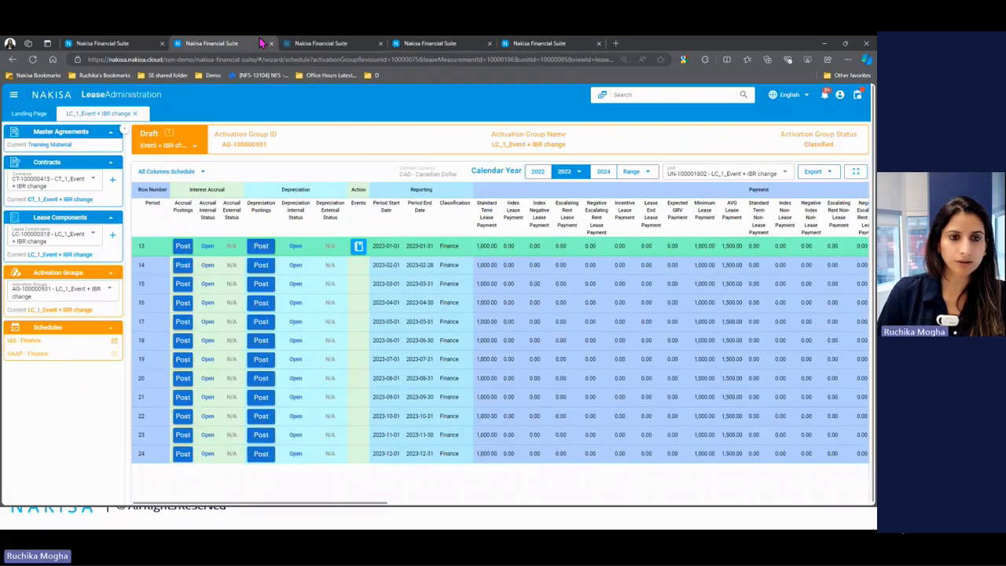
left_click(130, 45)
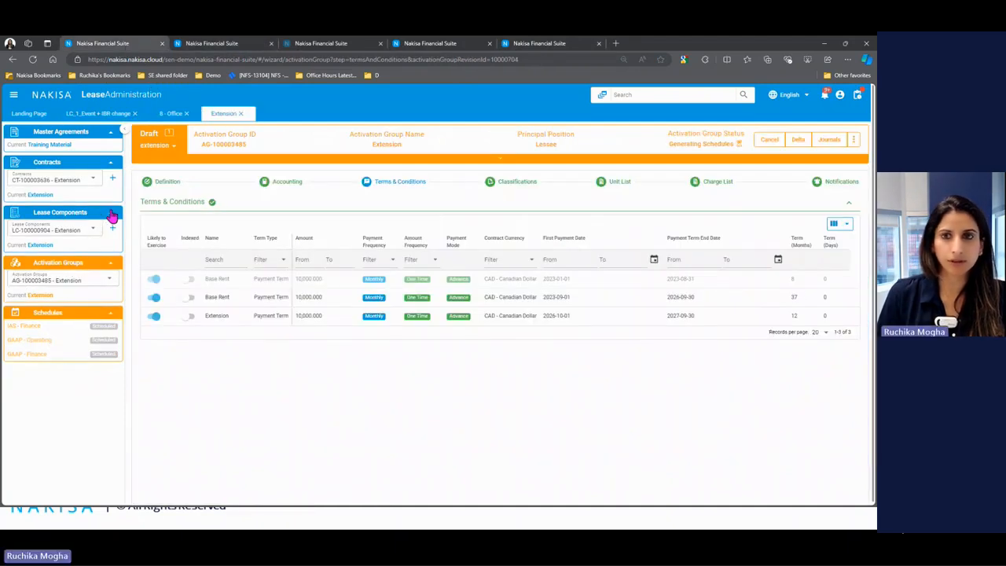
Step: Reload the draft and examine the payable columns of its GAAP - Operating schedule for 2023
left_click(32, 59)
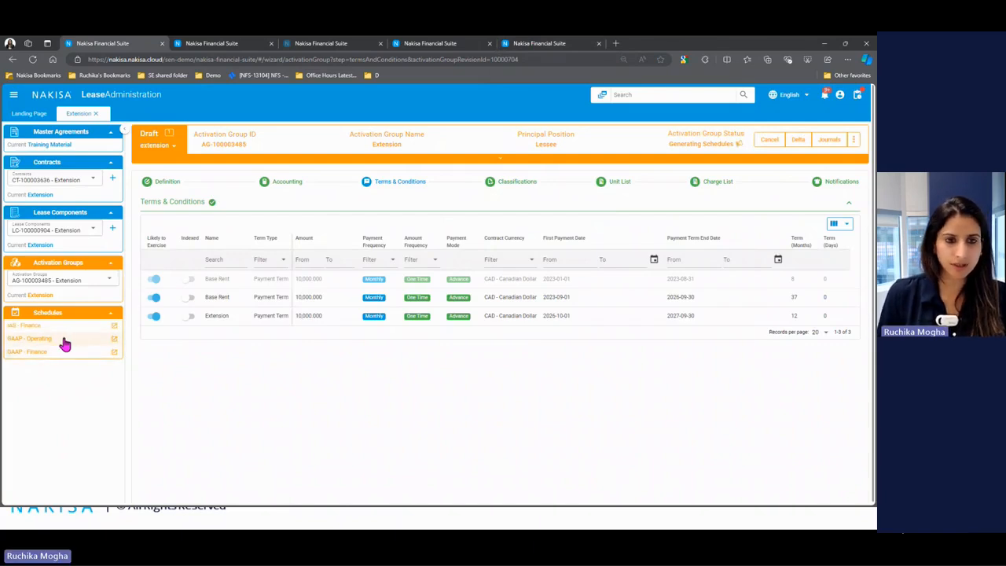
left_click(52, 343)
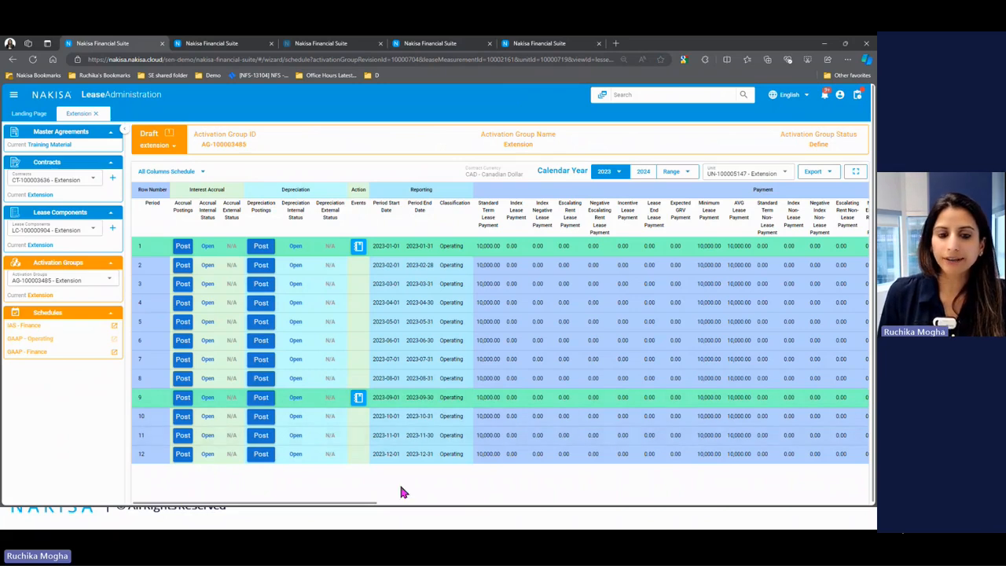
left_click_drag(375, 505, 508, 474)
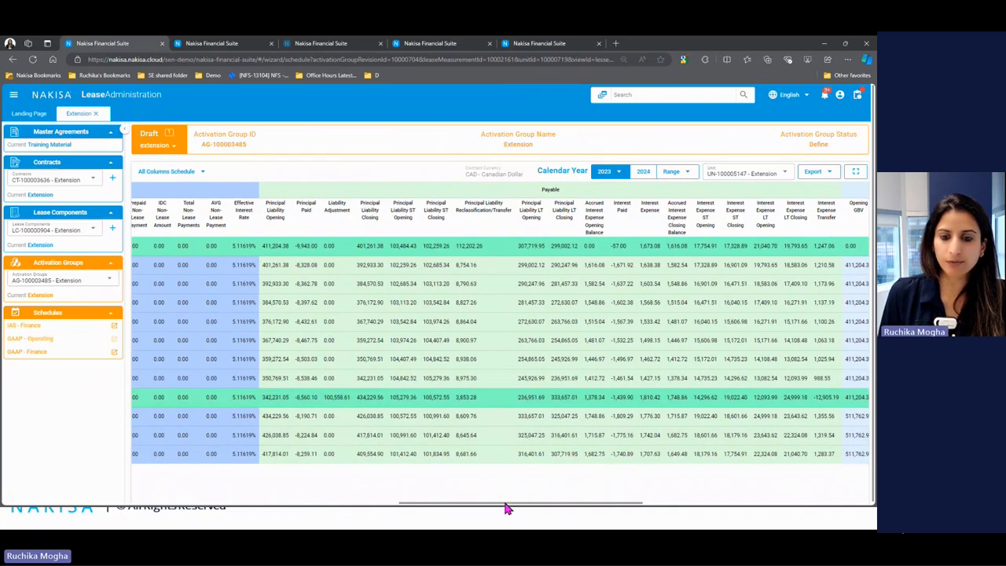
Step: Examine the schedule's ROU columns and the September 2023 Recognition Journal's asset and liability adjustments under GAAP - Operating
left_click_drag(508, 508, 590, 500)
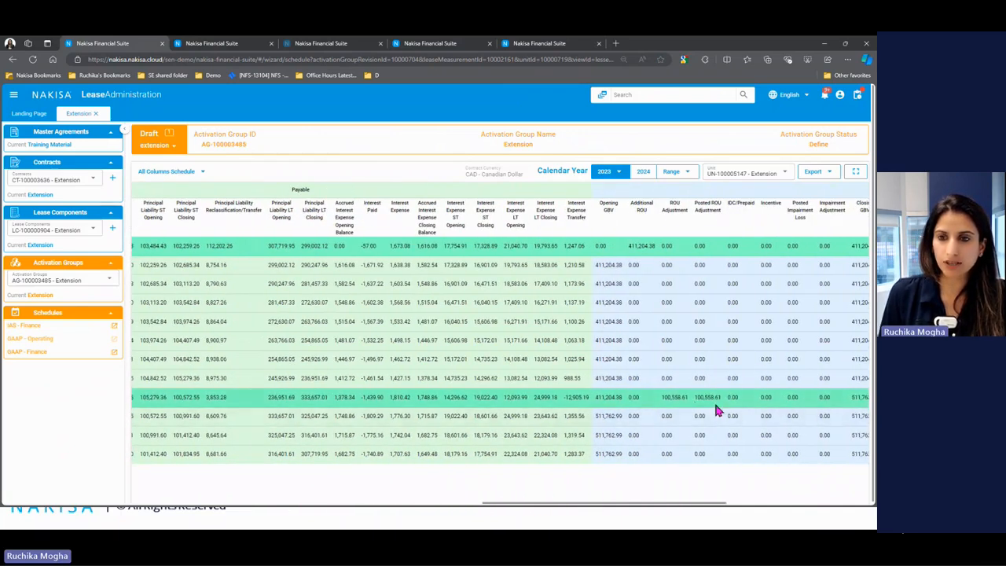
left_click_drag(669, 508, 312, 515)
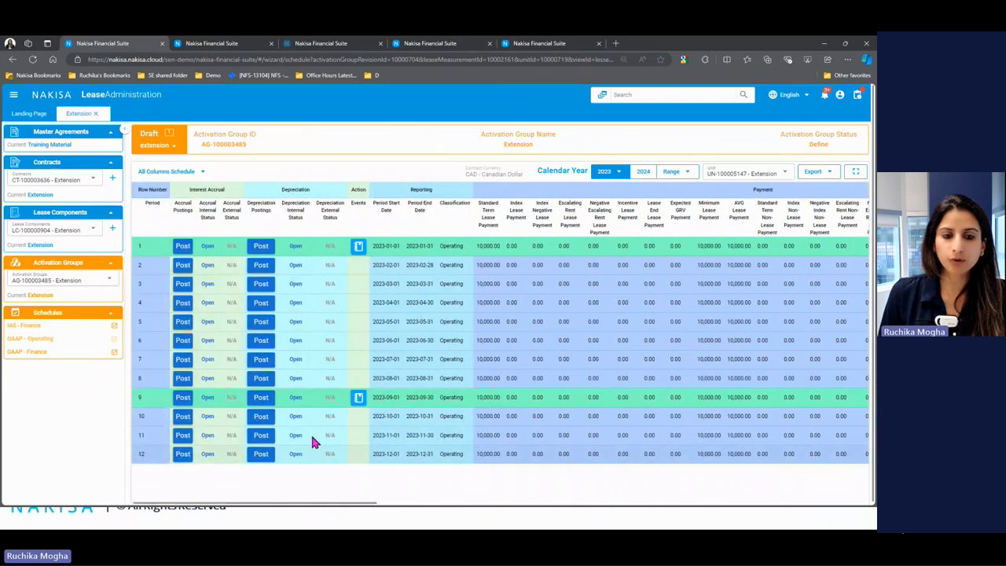
left_click(359, 400)
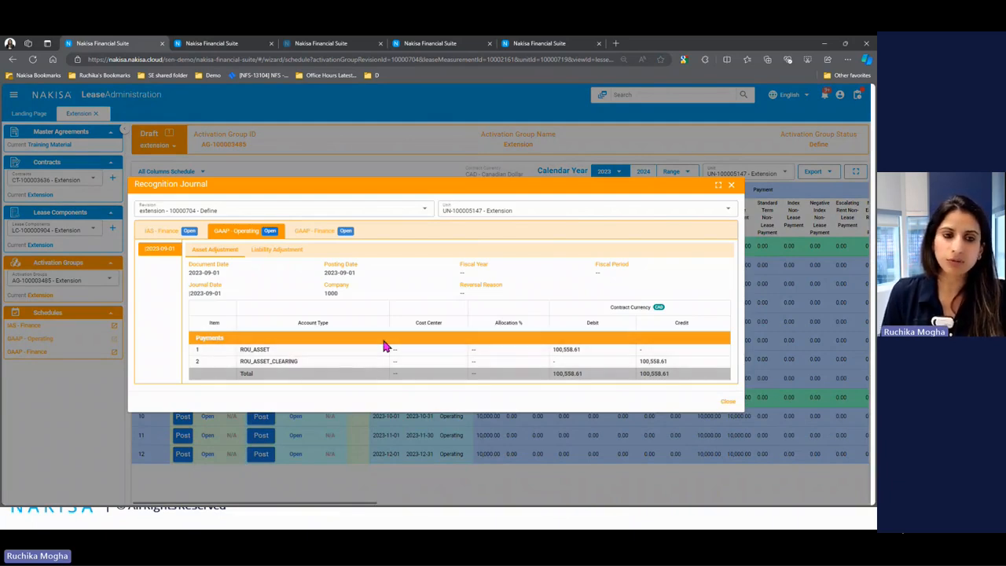
left_click(271, 250)
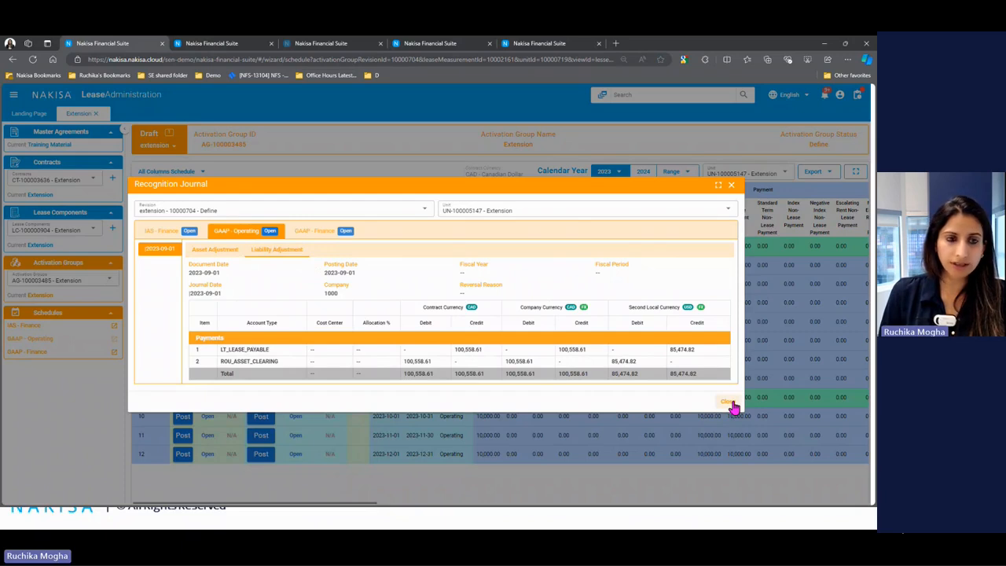
left_click(728, 402)
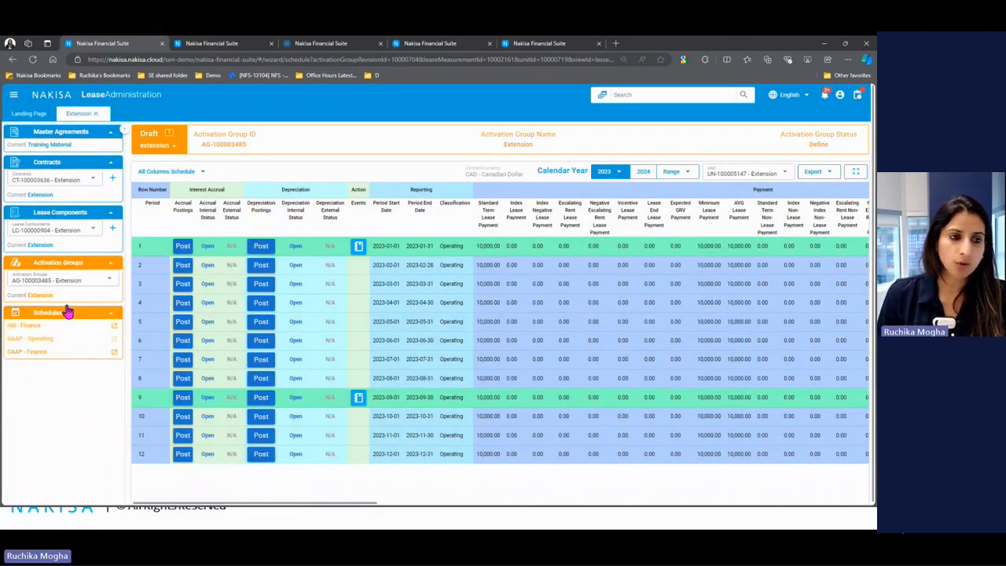
Step: Send the Extension activation group to assessment and review its Modification Summary, including the terms, classifications and schedules changes
left_click(43, 296)
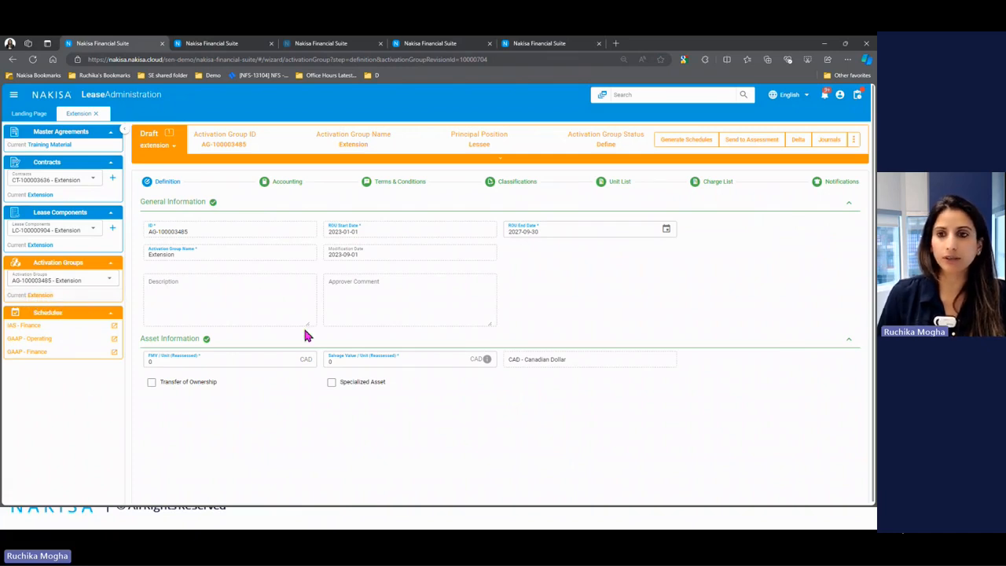
left_click(746, 146)
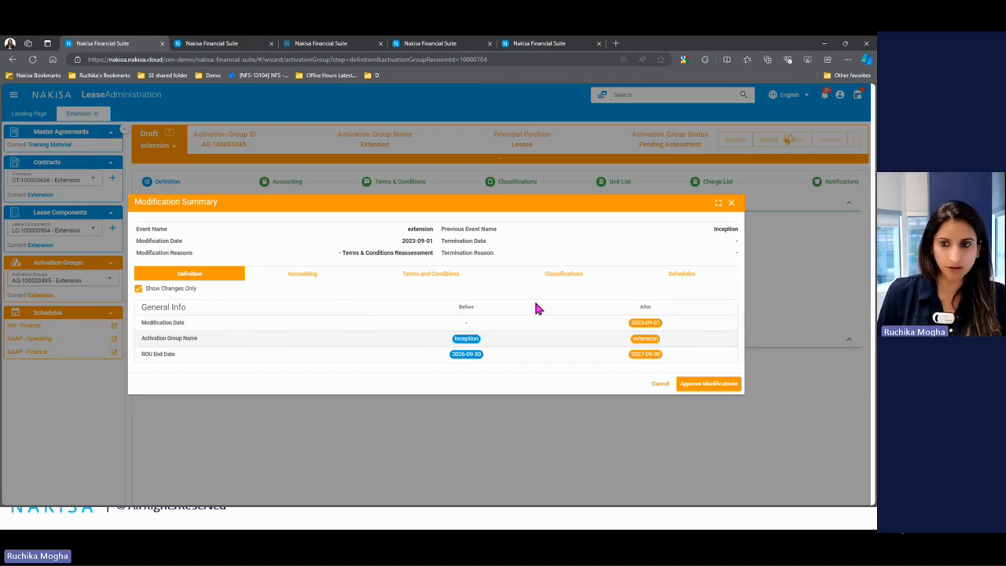
left_click(315, 279)
left_click(422, 292)
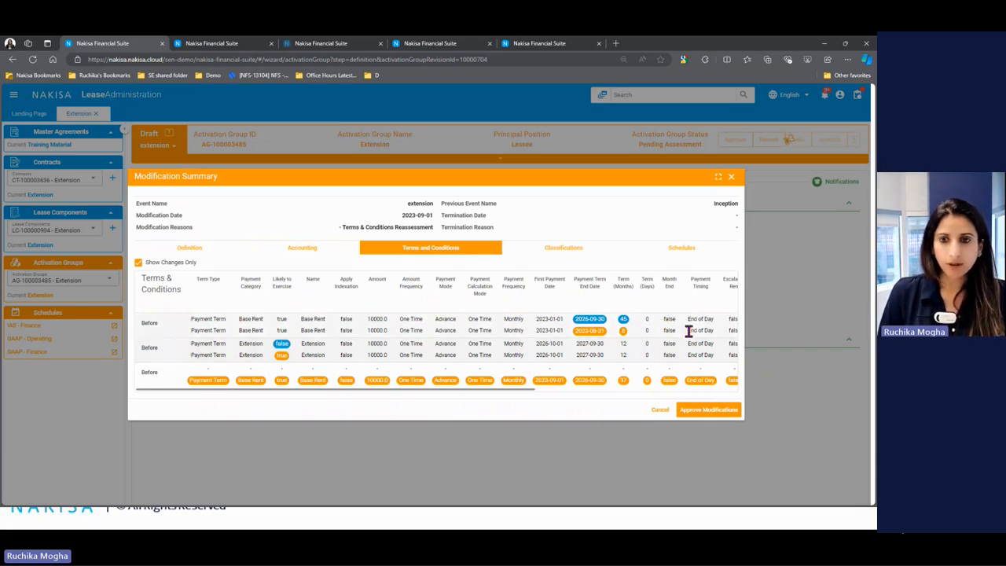
left_click(568, 253)
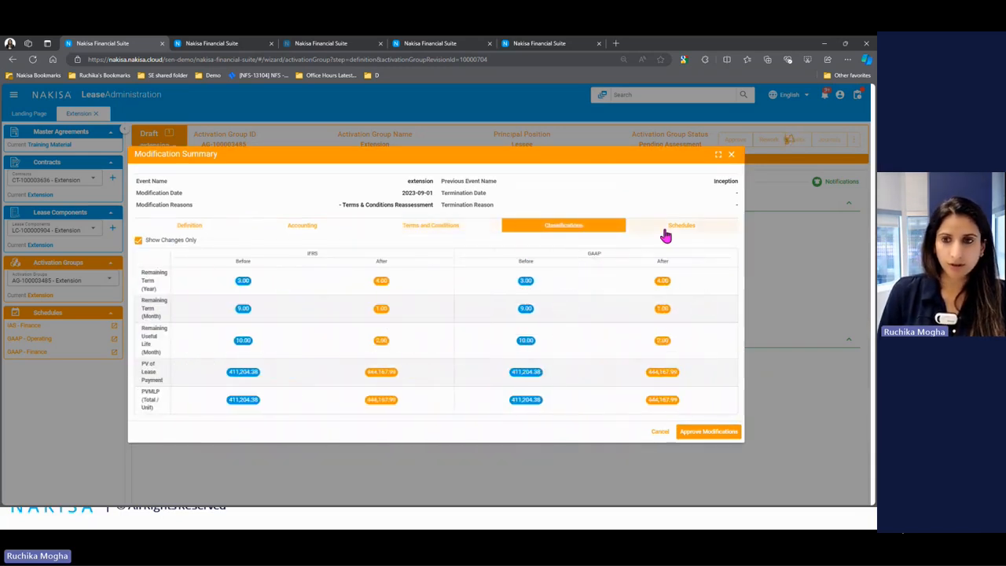
left_click(668, 228)
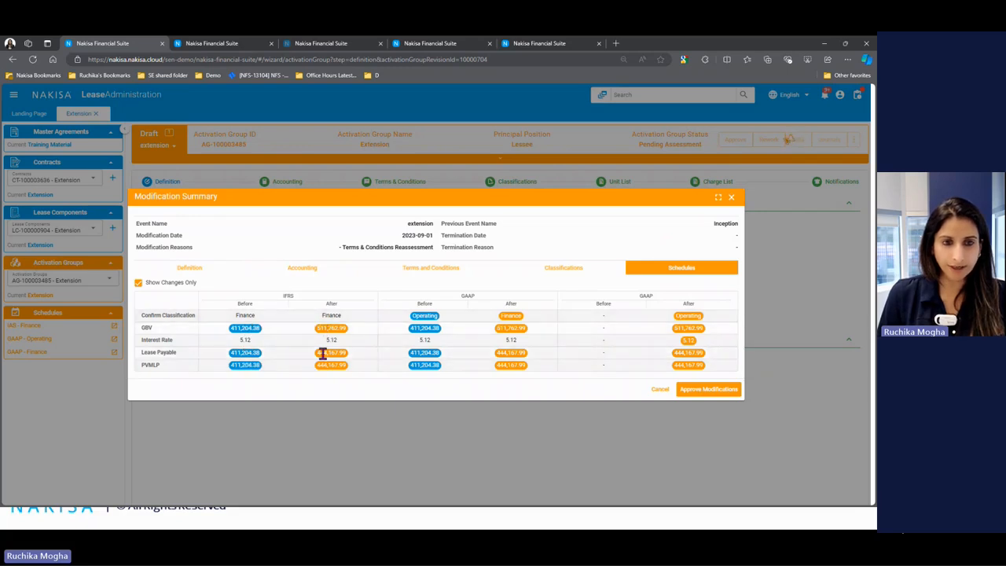
Step: Approve the modifications and confirm the activation group's classification
left_click(706, 392)
left_click(568, 341)
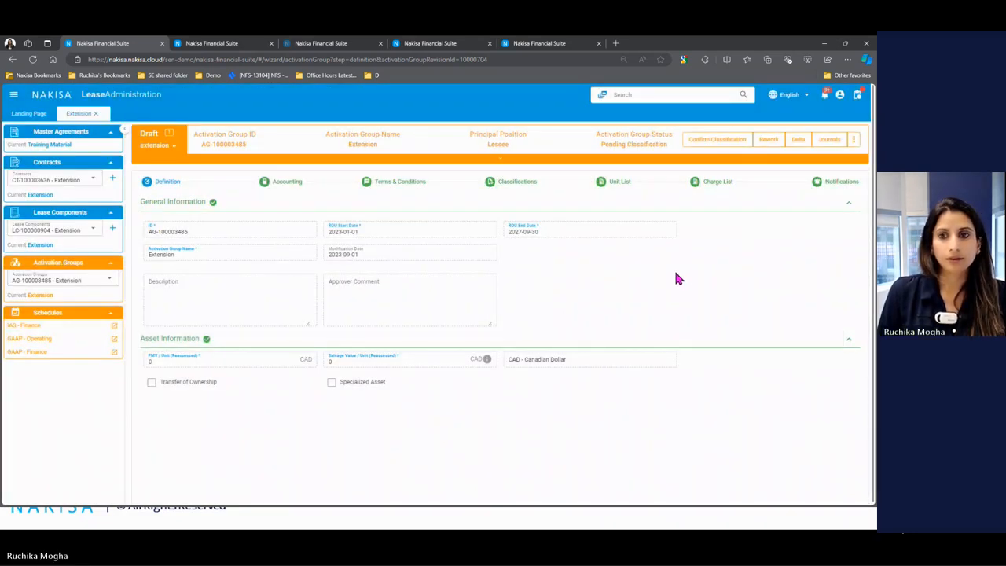
left_click(724, 149)
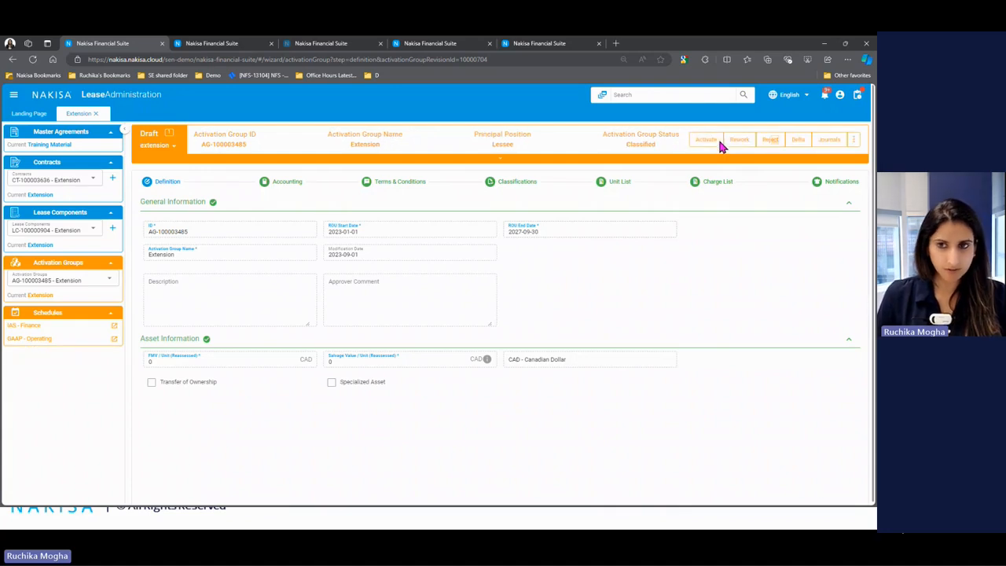
Step: Review the activation group's IAS and GAAP classifications and its Delta modification summary
left_click(529, 189)
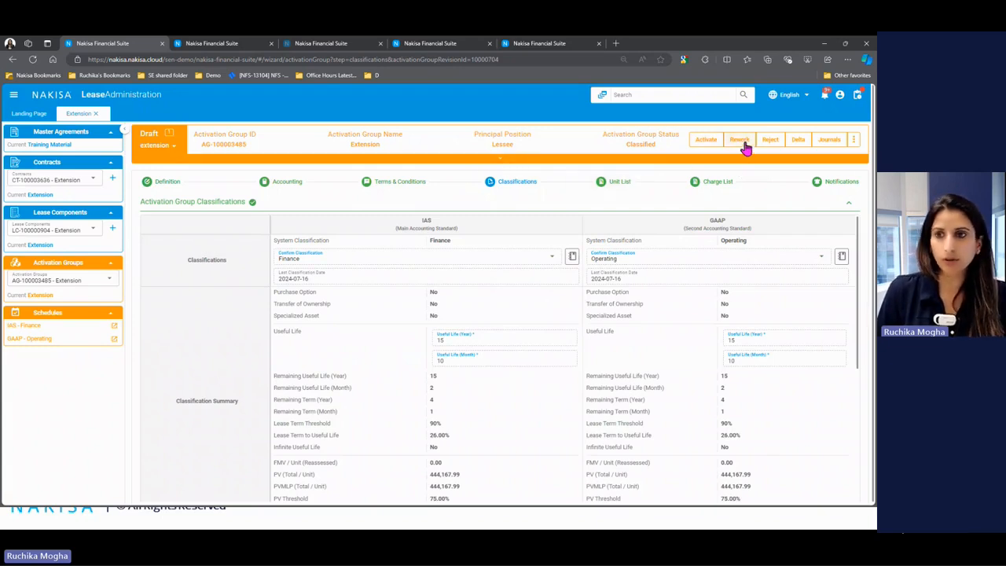
left_click(800, 142)
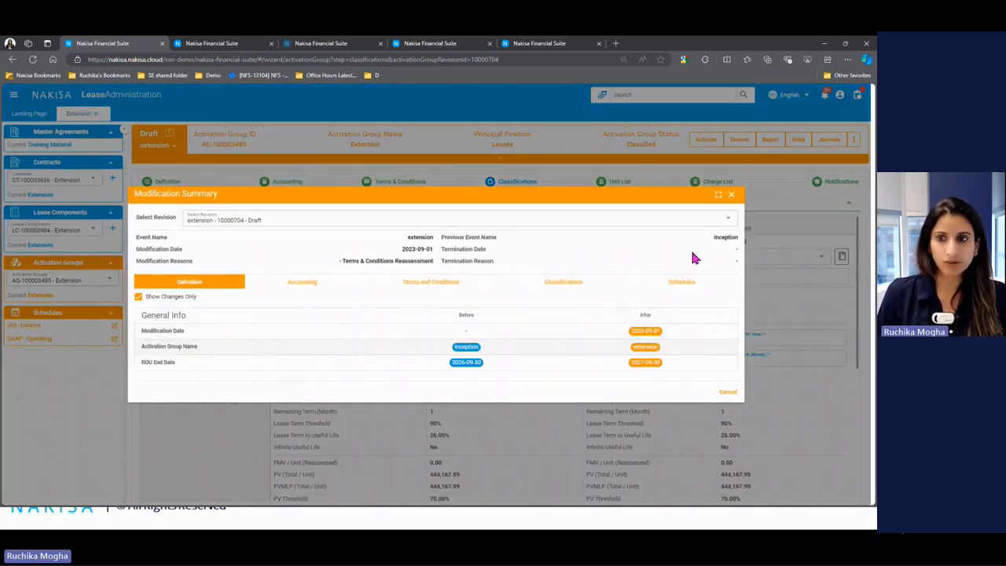
left_click(731, 195)
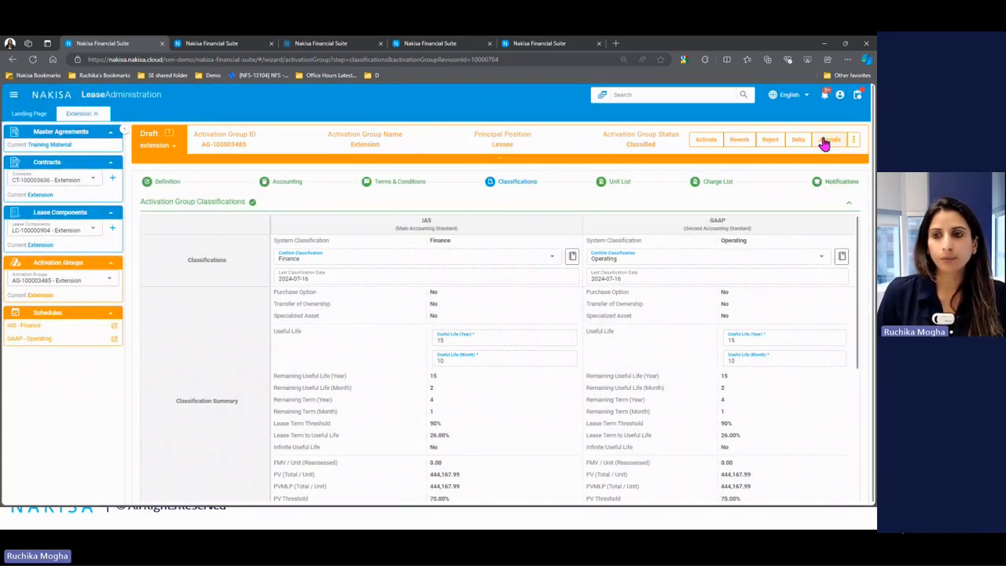
Step: Activate the extension revision with document and posting dates of 2023-09-01
left_click(707, 140)
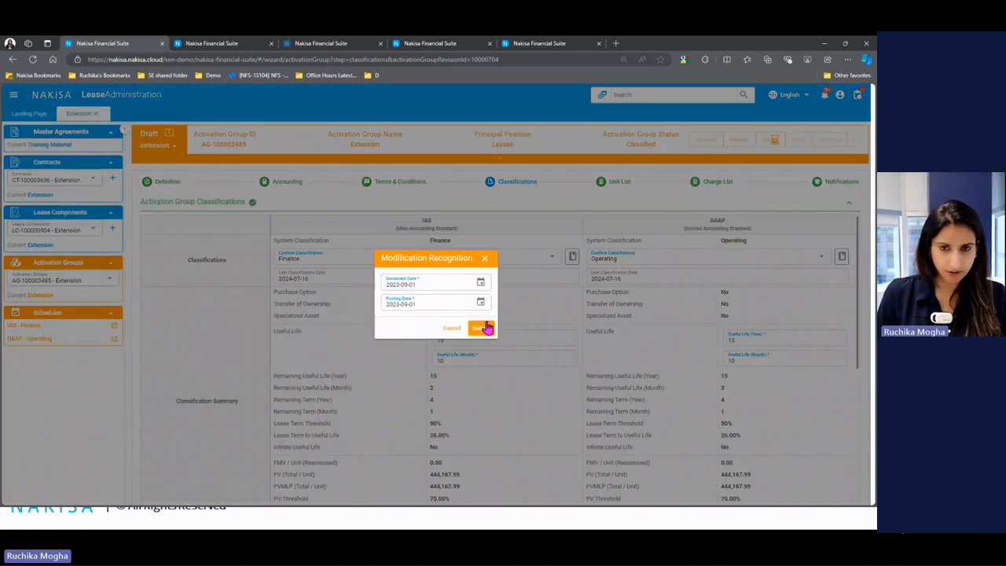
left_click(481, 328)
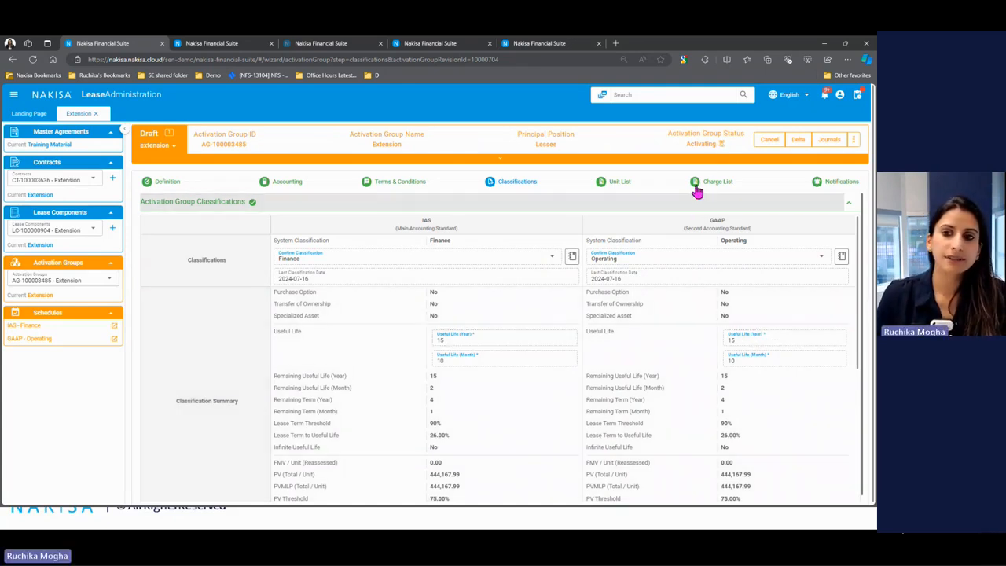
Step: Check the activation group's list of revisions and the terms and conditions of the extension revision
left_click(162, 146)
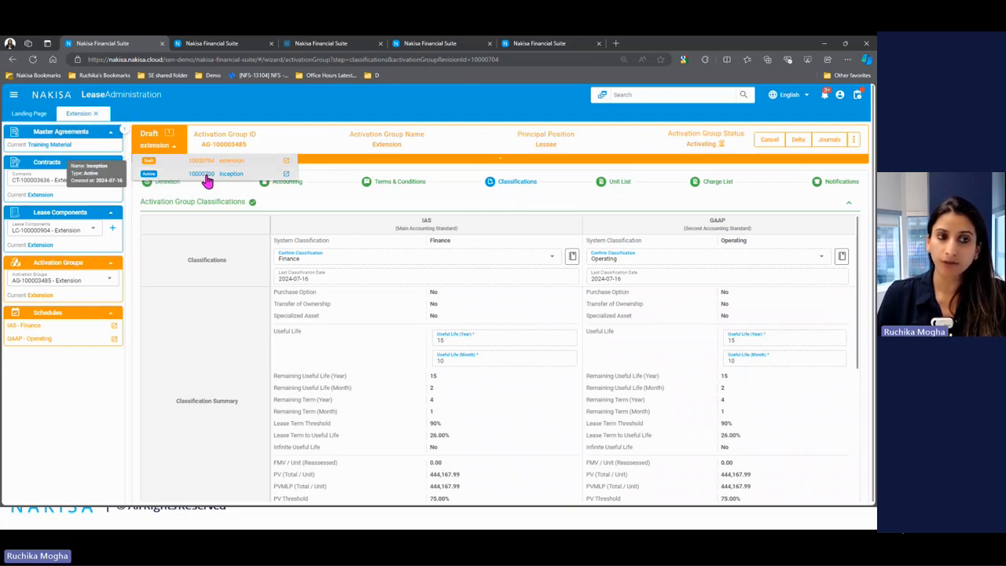
left_click(188, 231)
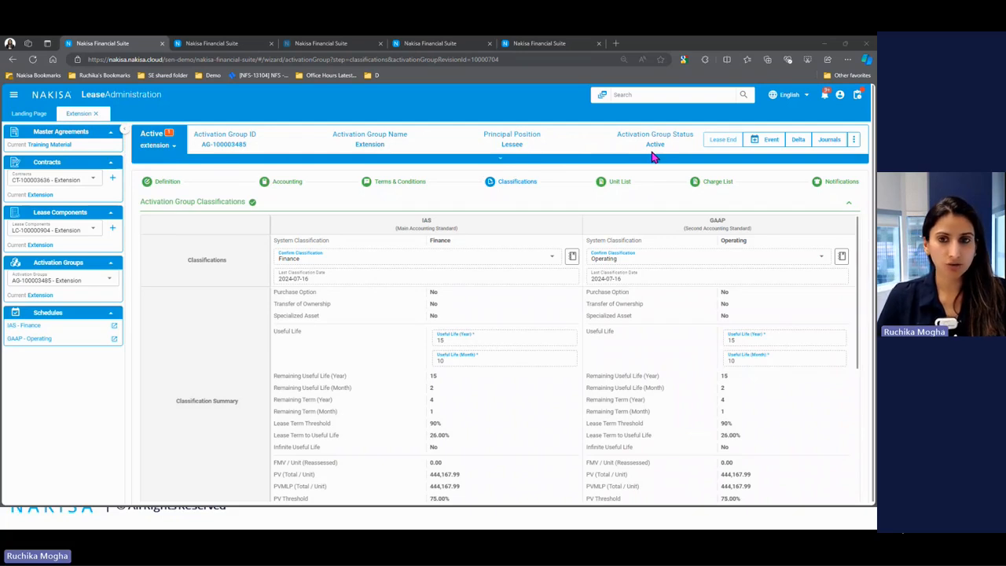
left_click(160, 149)
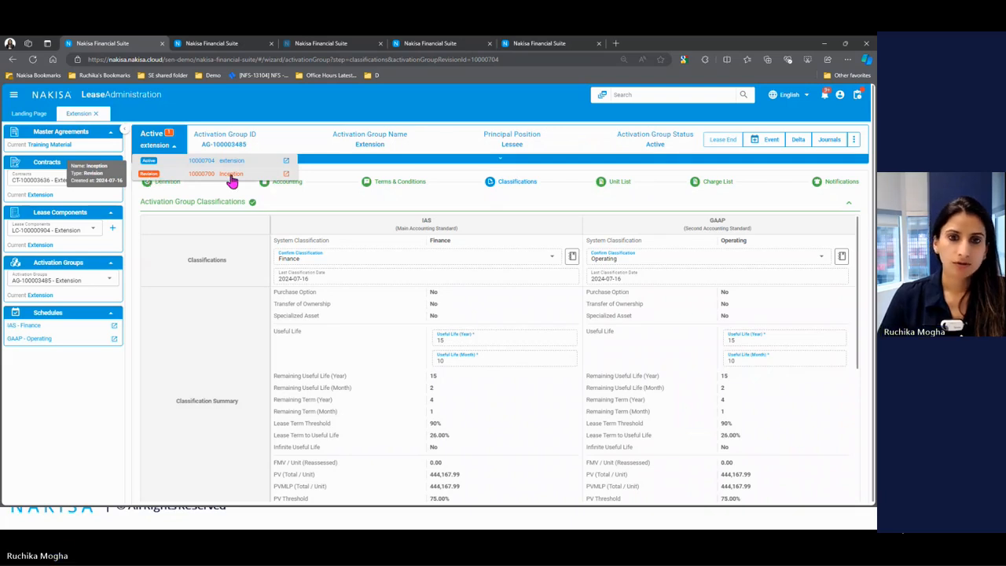
left_click(401, 186)
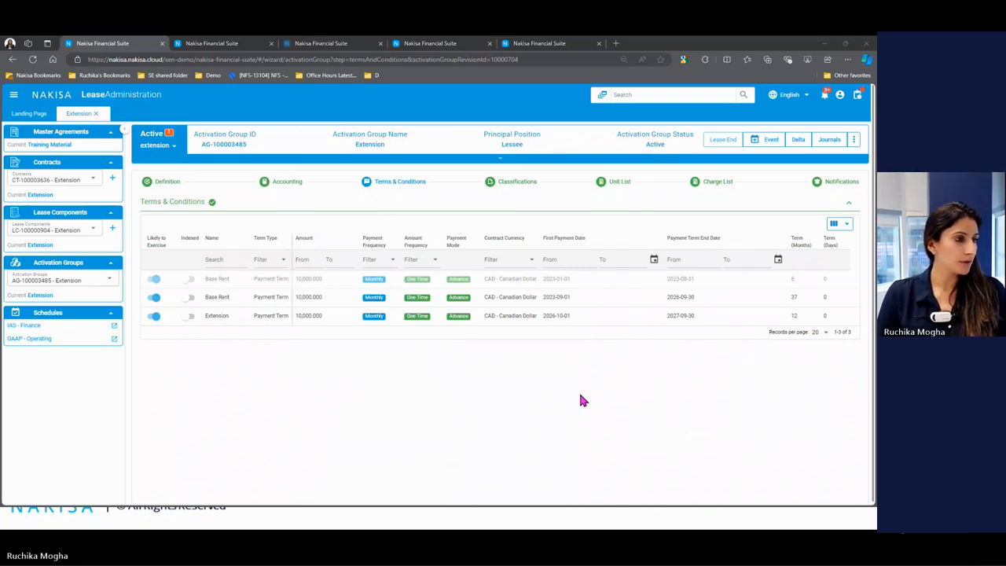
key("alt+Tab")
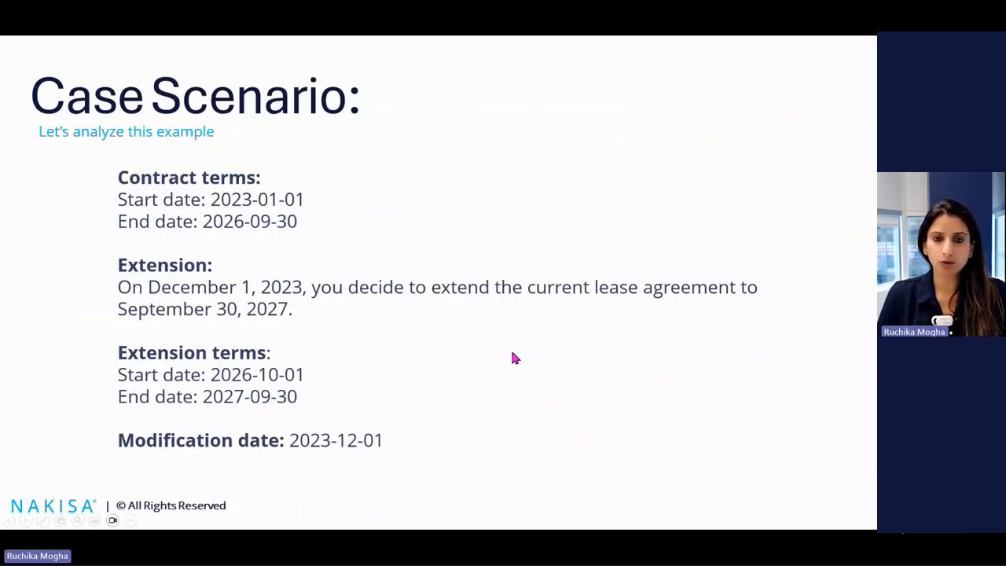
key("Right")
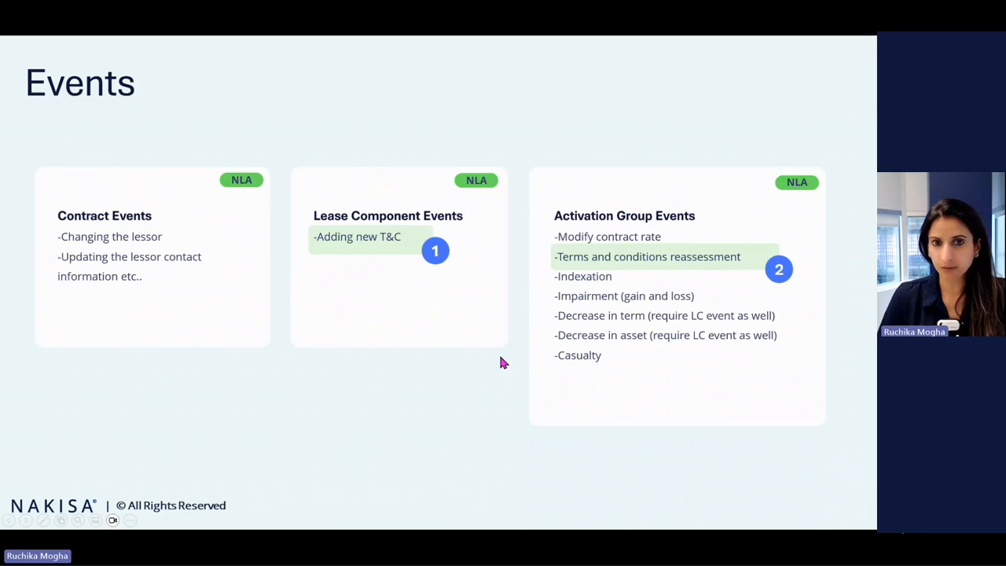
key("Right")
key("Right")
key("Left")
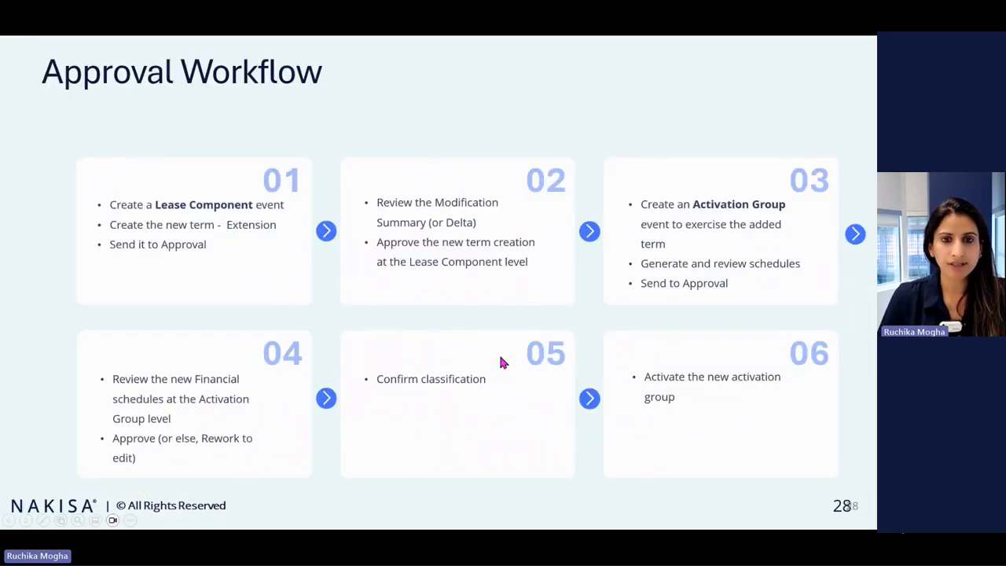